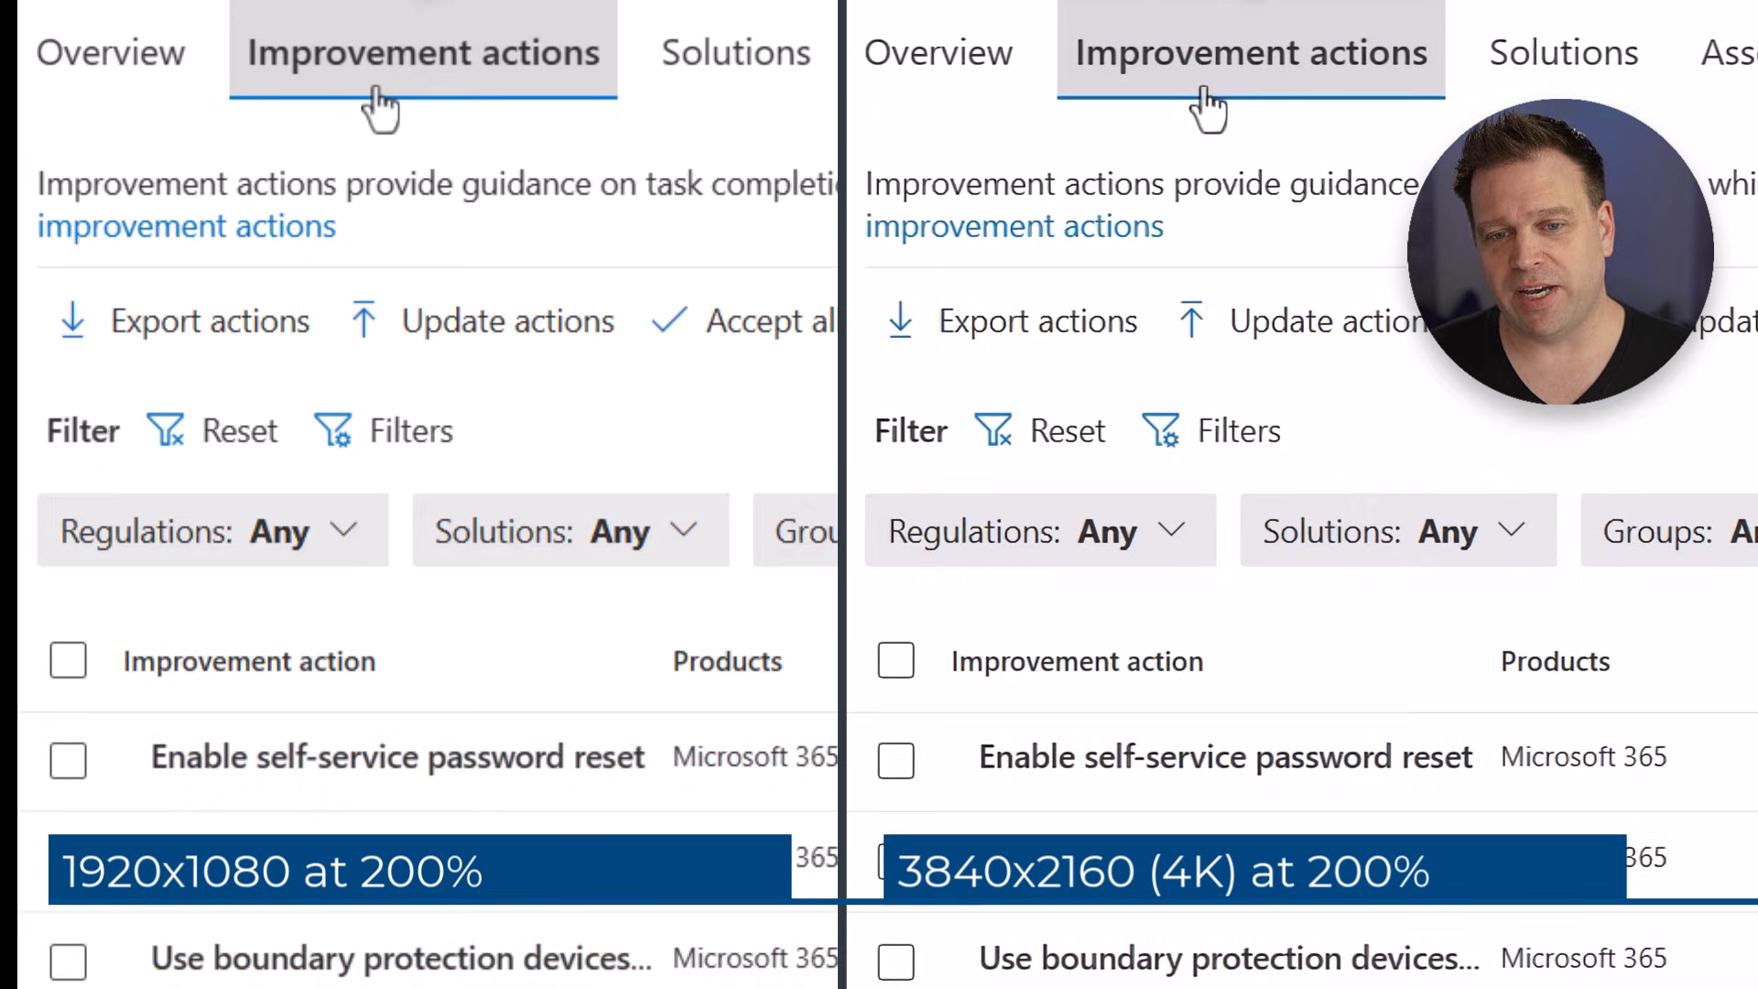
Move through the Solutions and Assessments pages to the alert policies list.
click(794, 79)
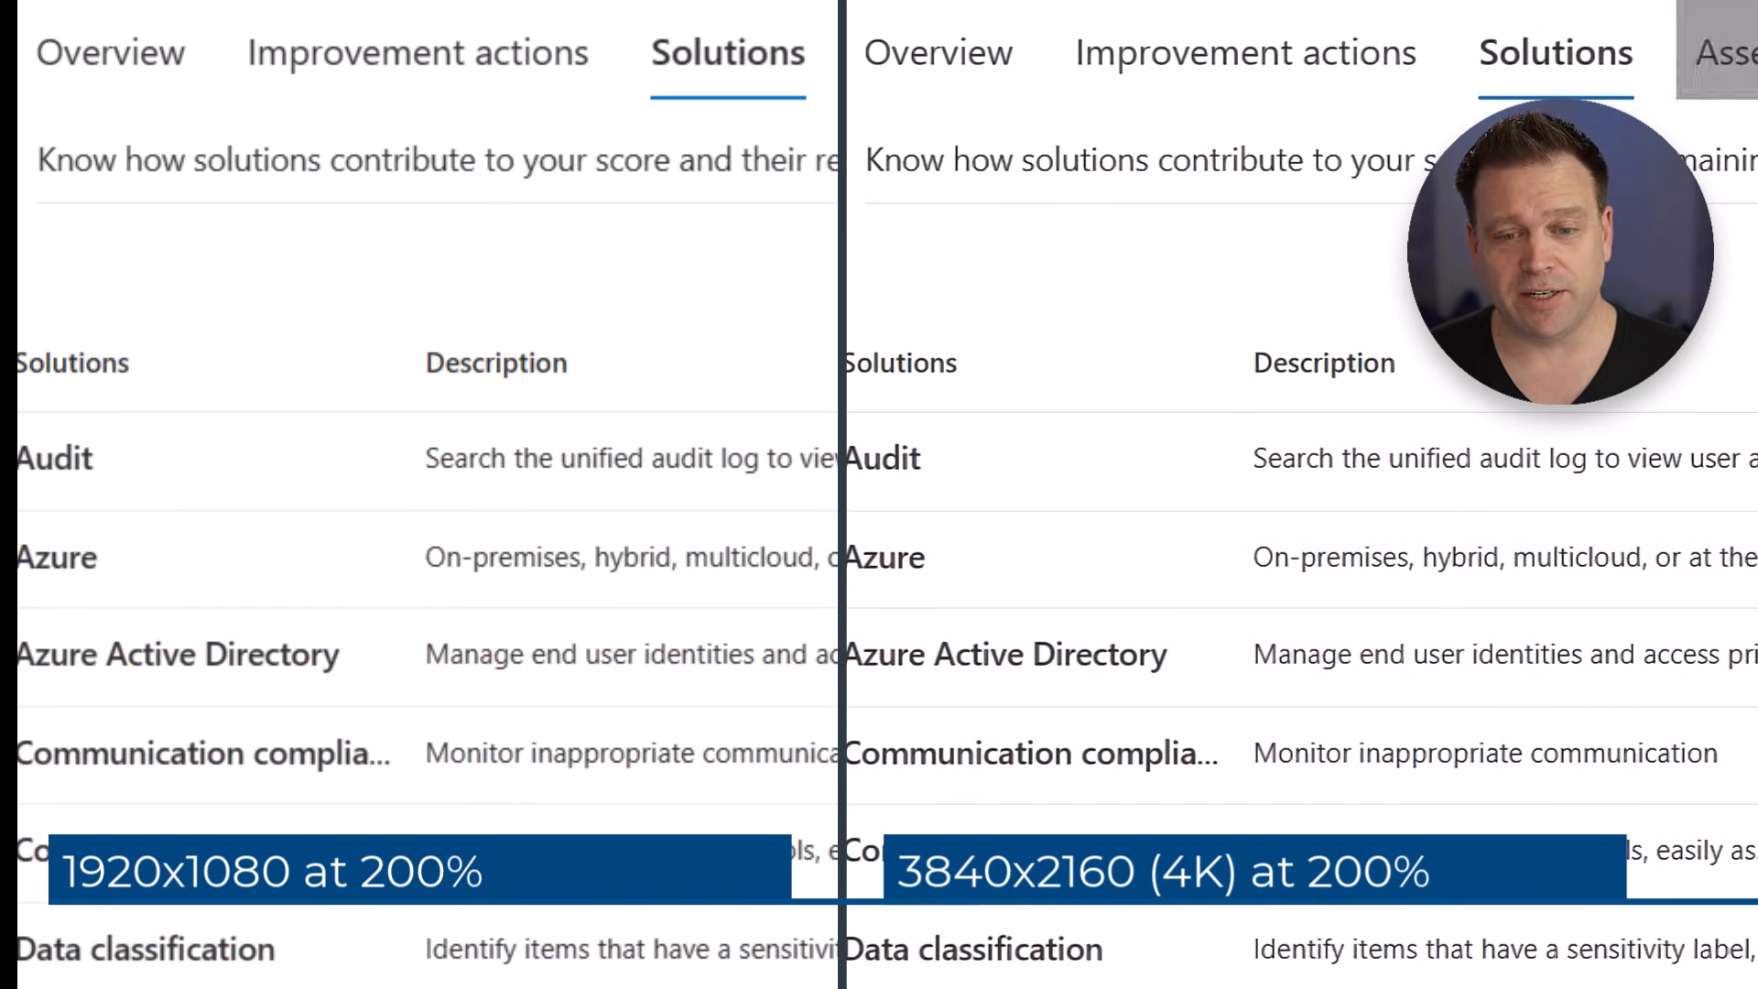
click(1725, 52)
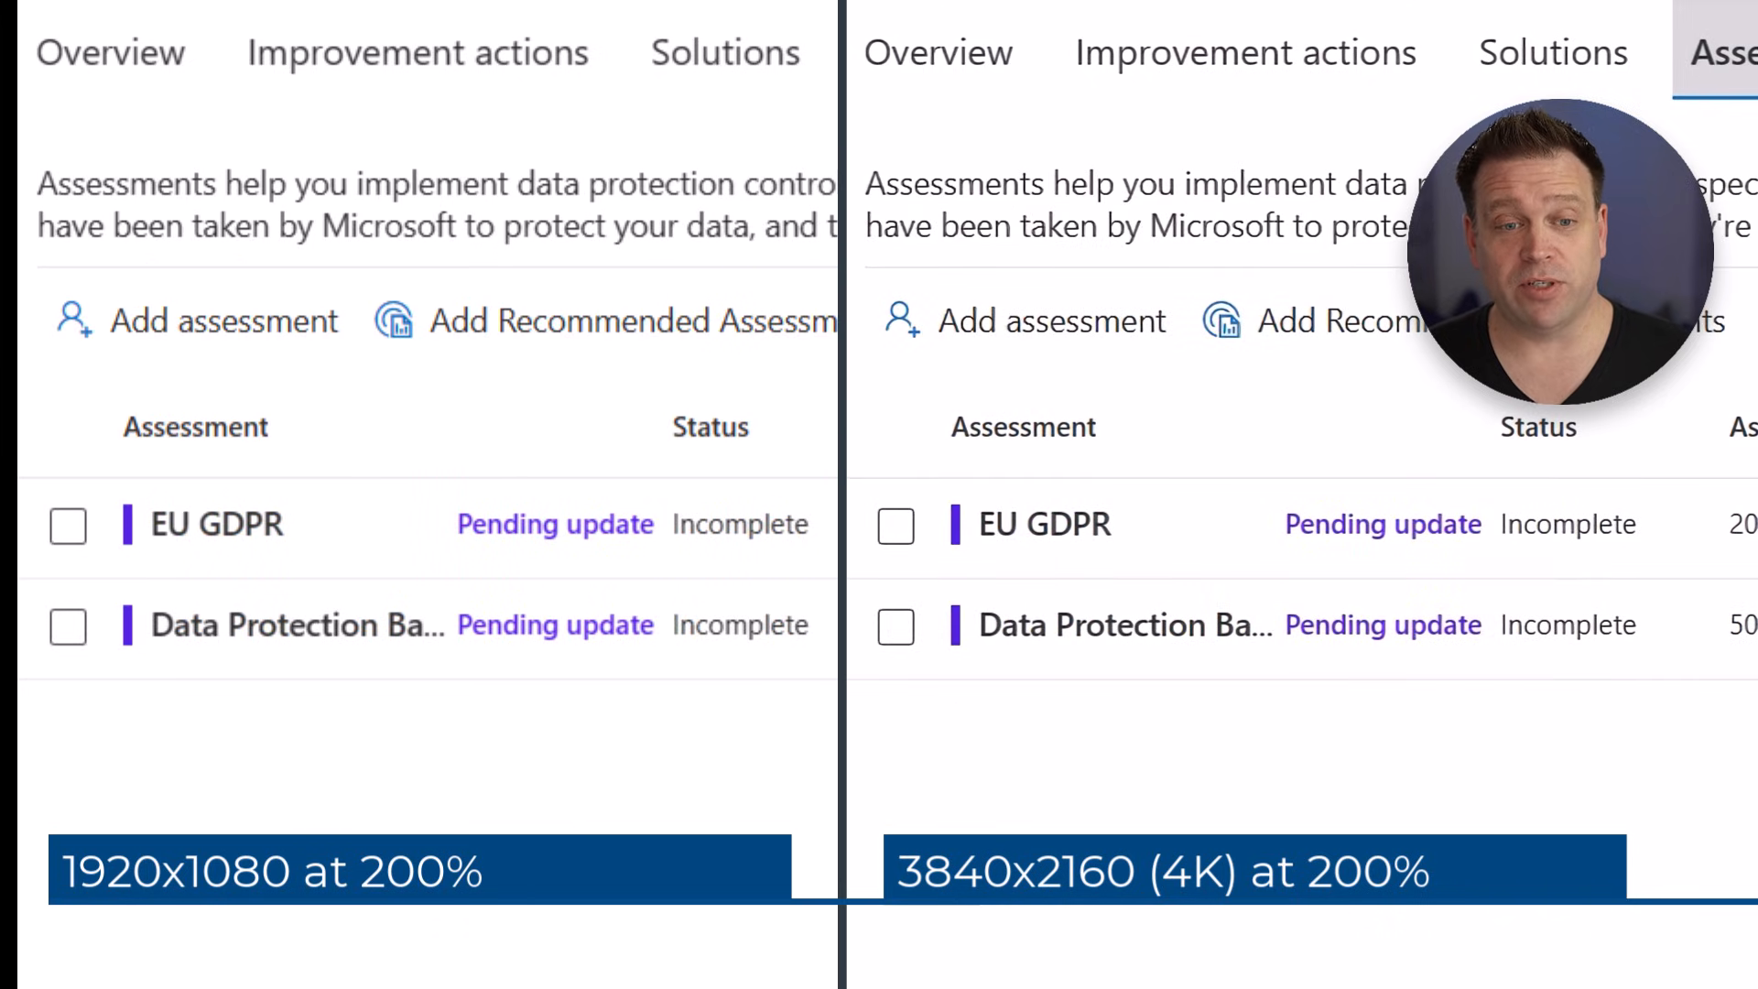
click(1724, 53)
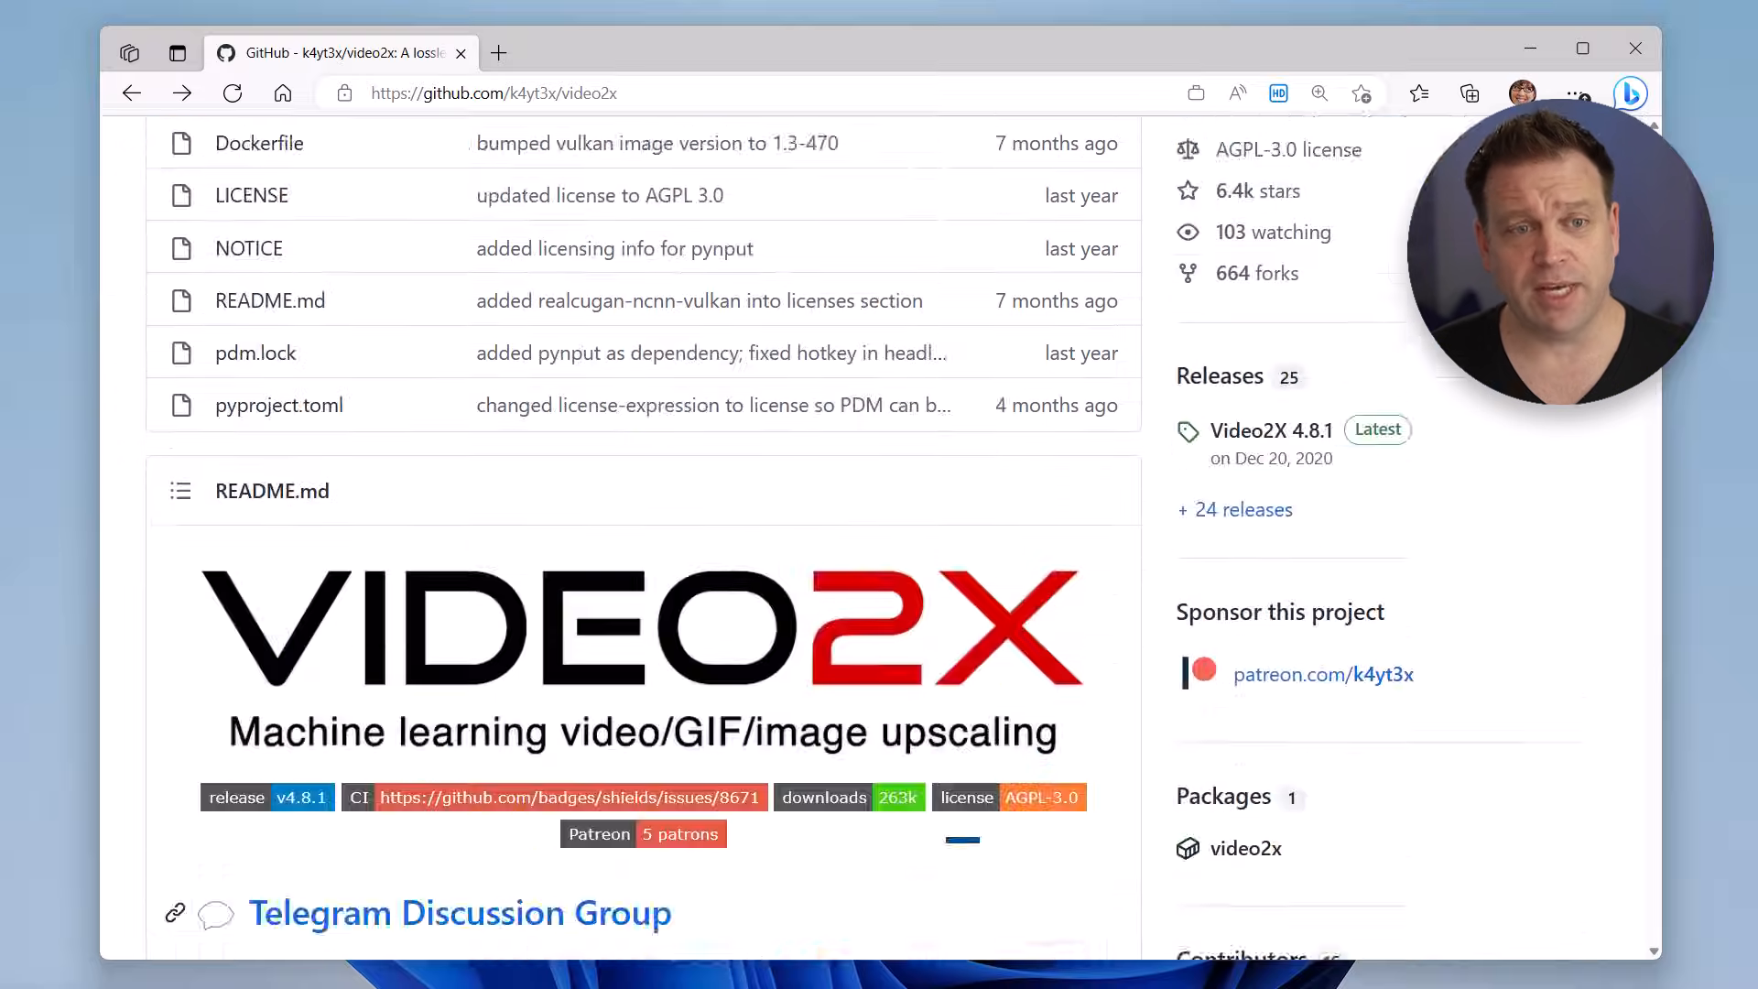
scroll(644, 549, down, 3)
scroll(644, 550, down, 3)
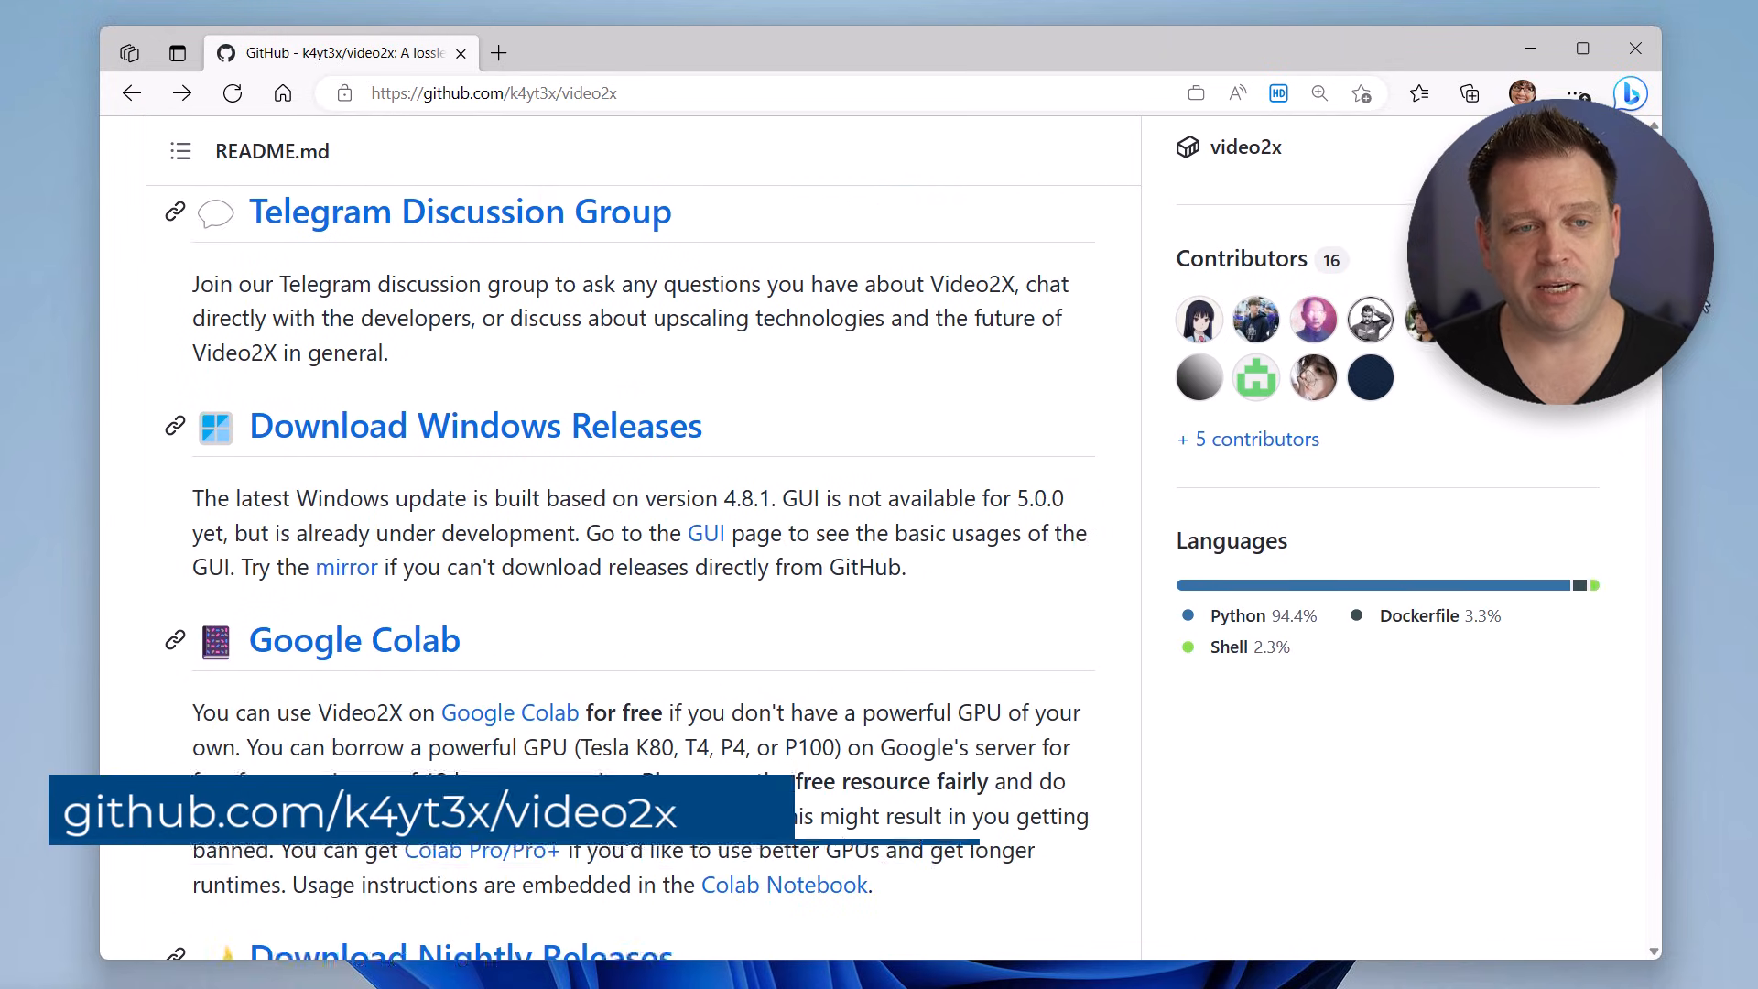
scroll(642, 550, down, 1)
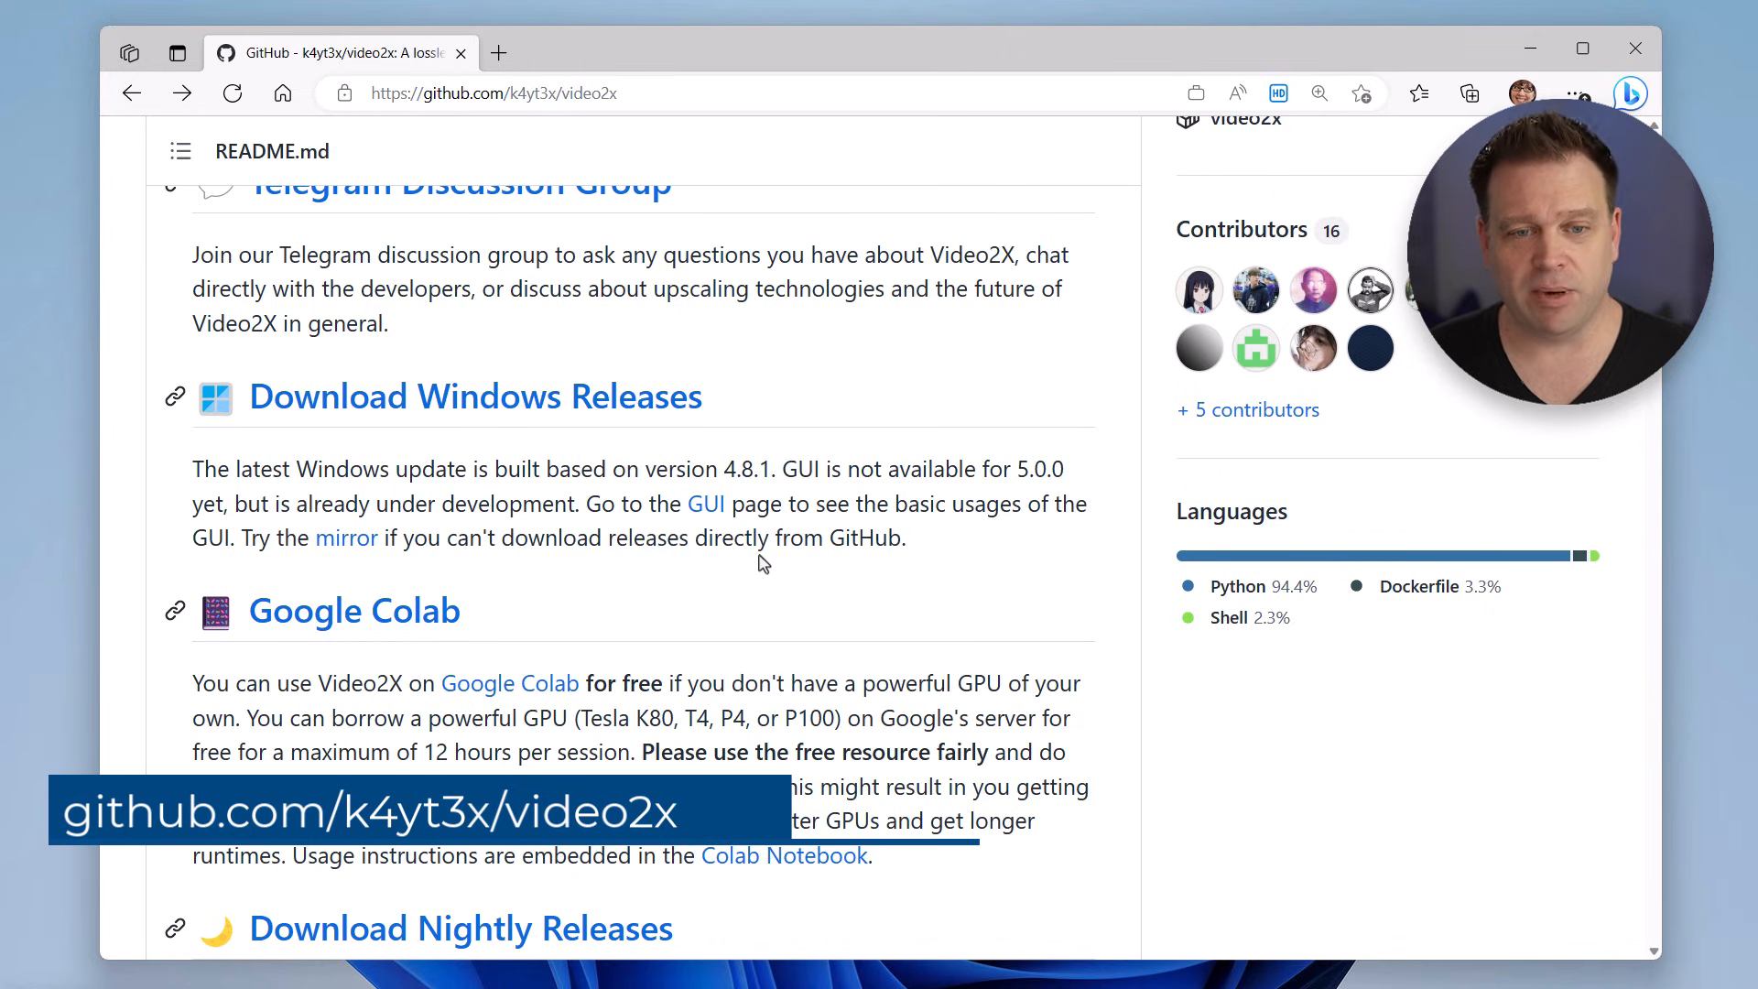
Follow the GUI link in the README to the Video2X GUI wiki page.
click(705, 503)
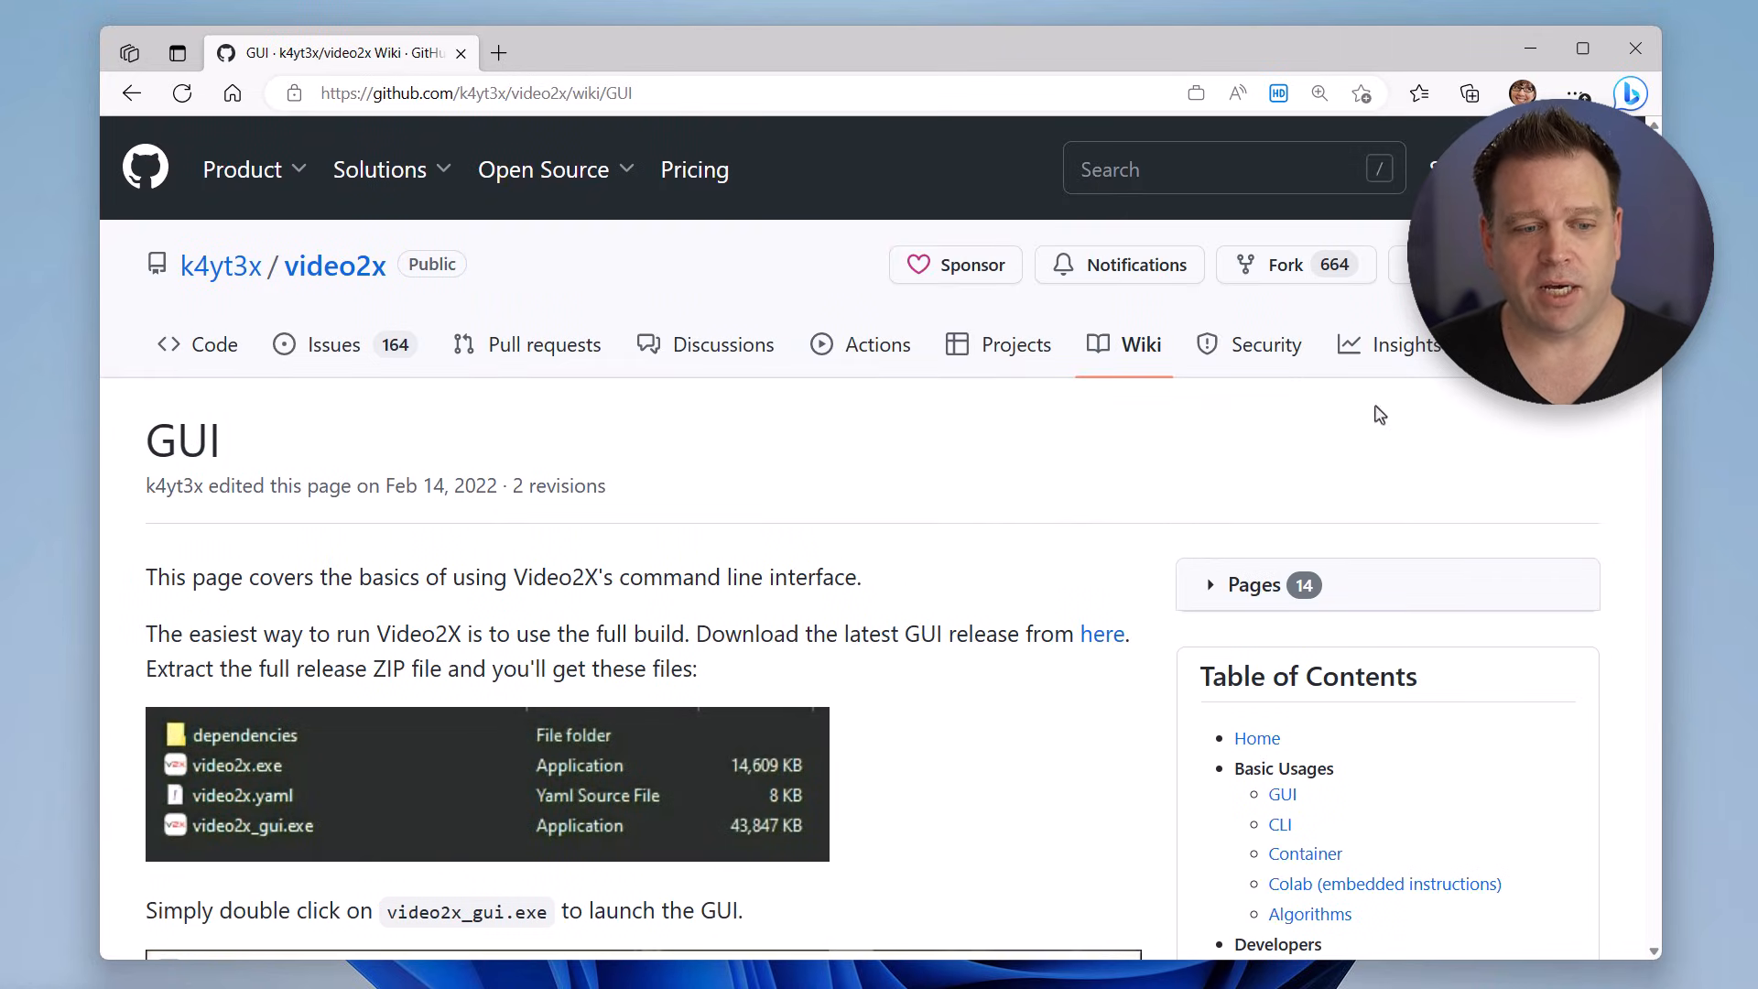
scroll(880, 549, down, 3)
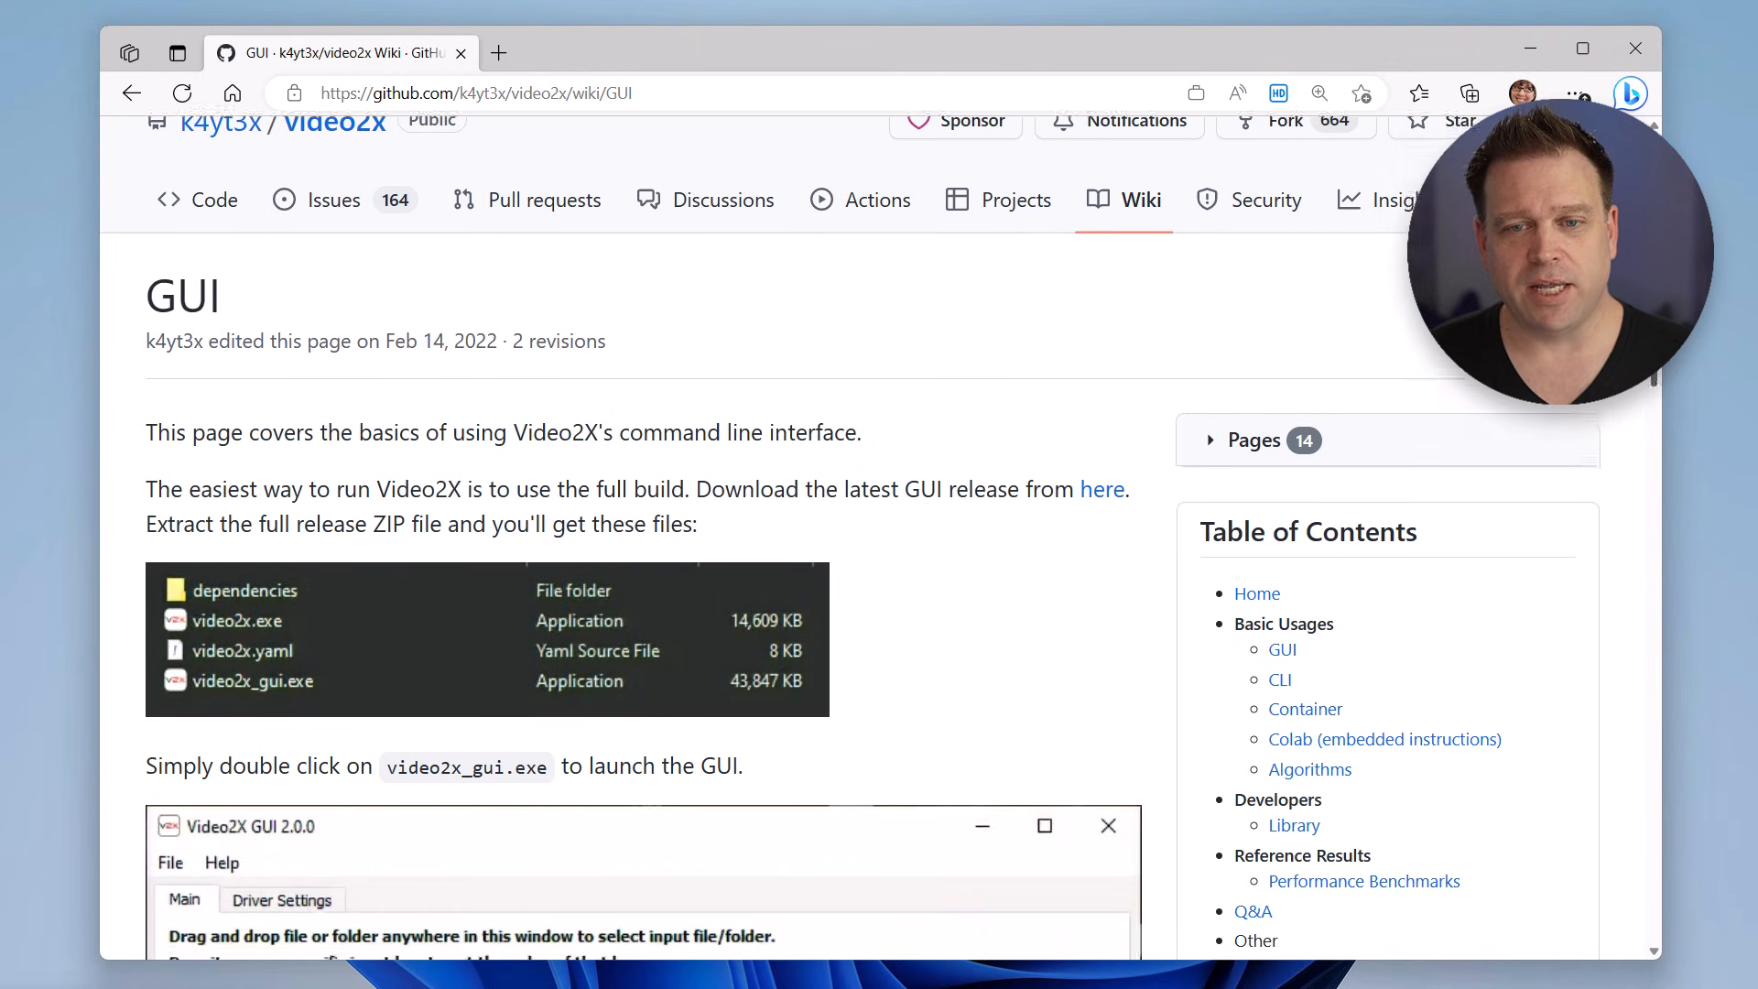
drag(1663, 365, 1663, 426)
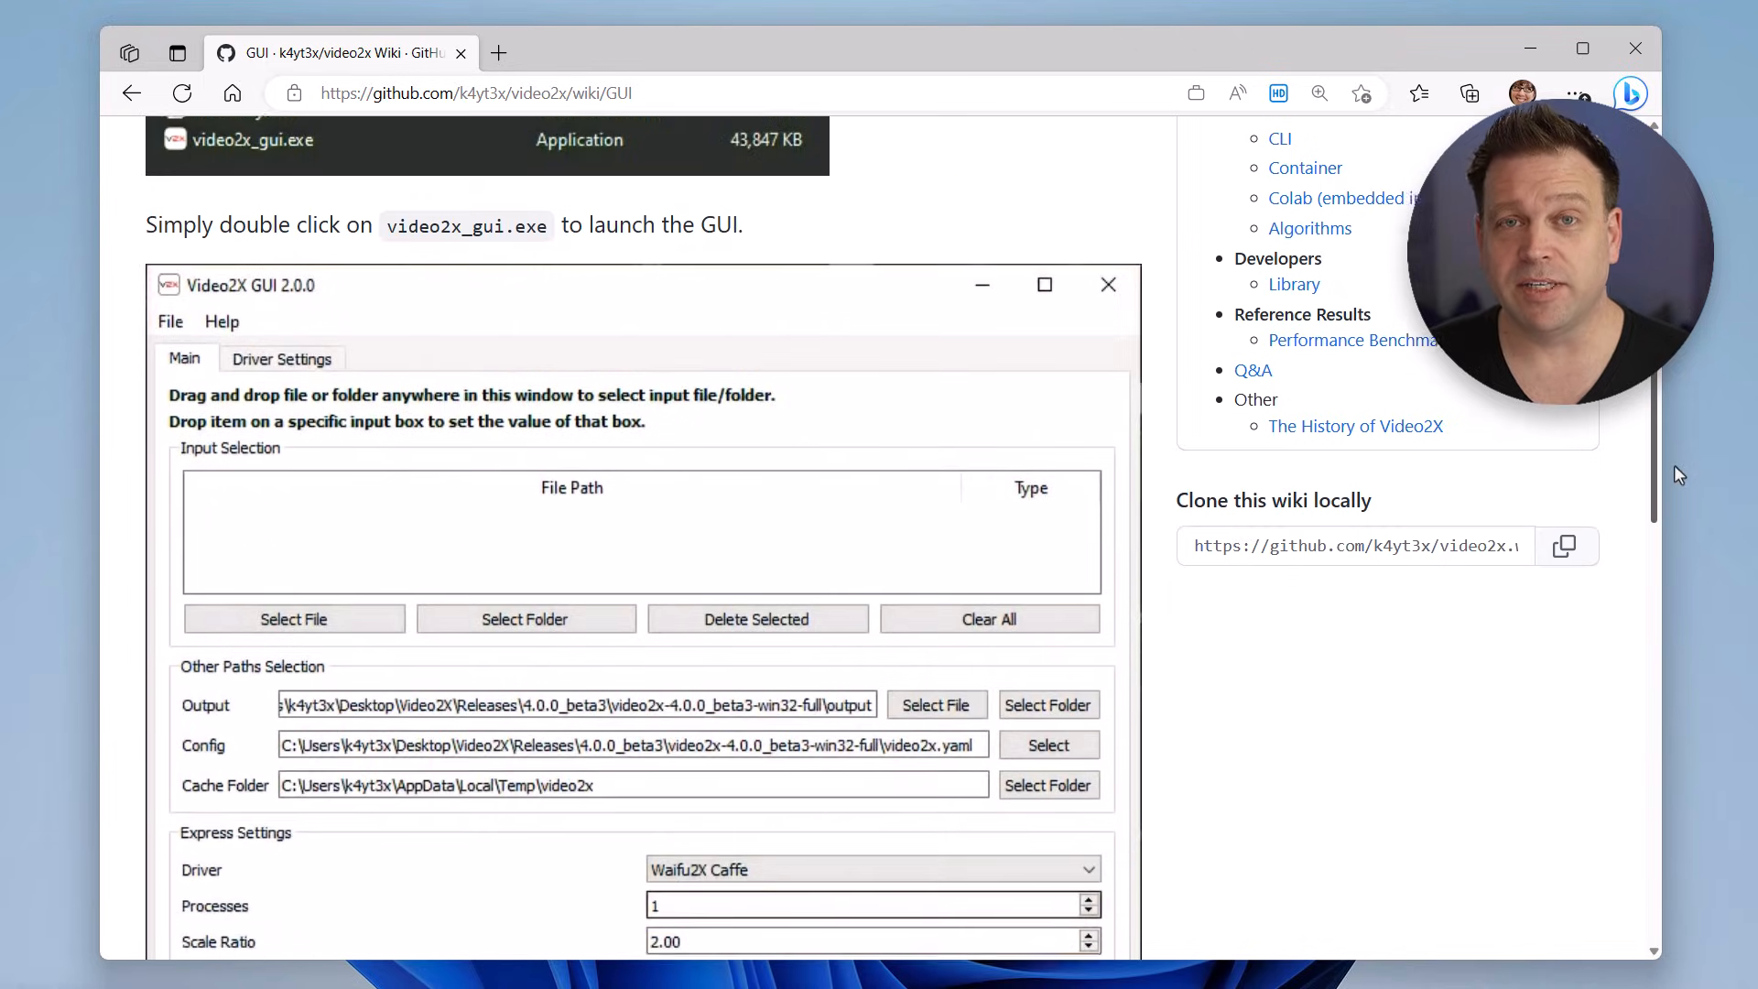
drag(1657, 465, 1658, 628)
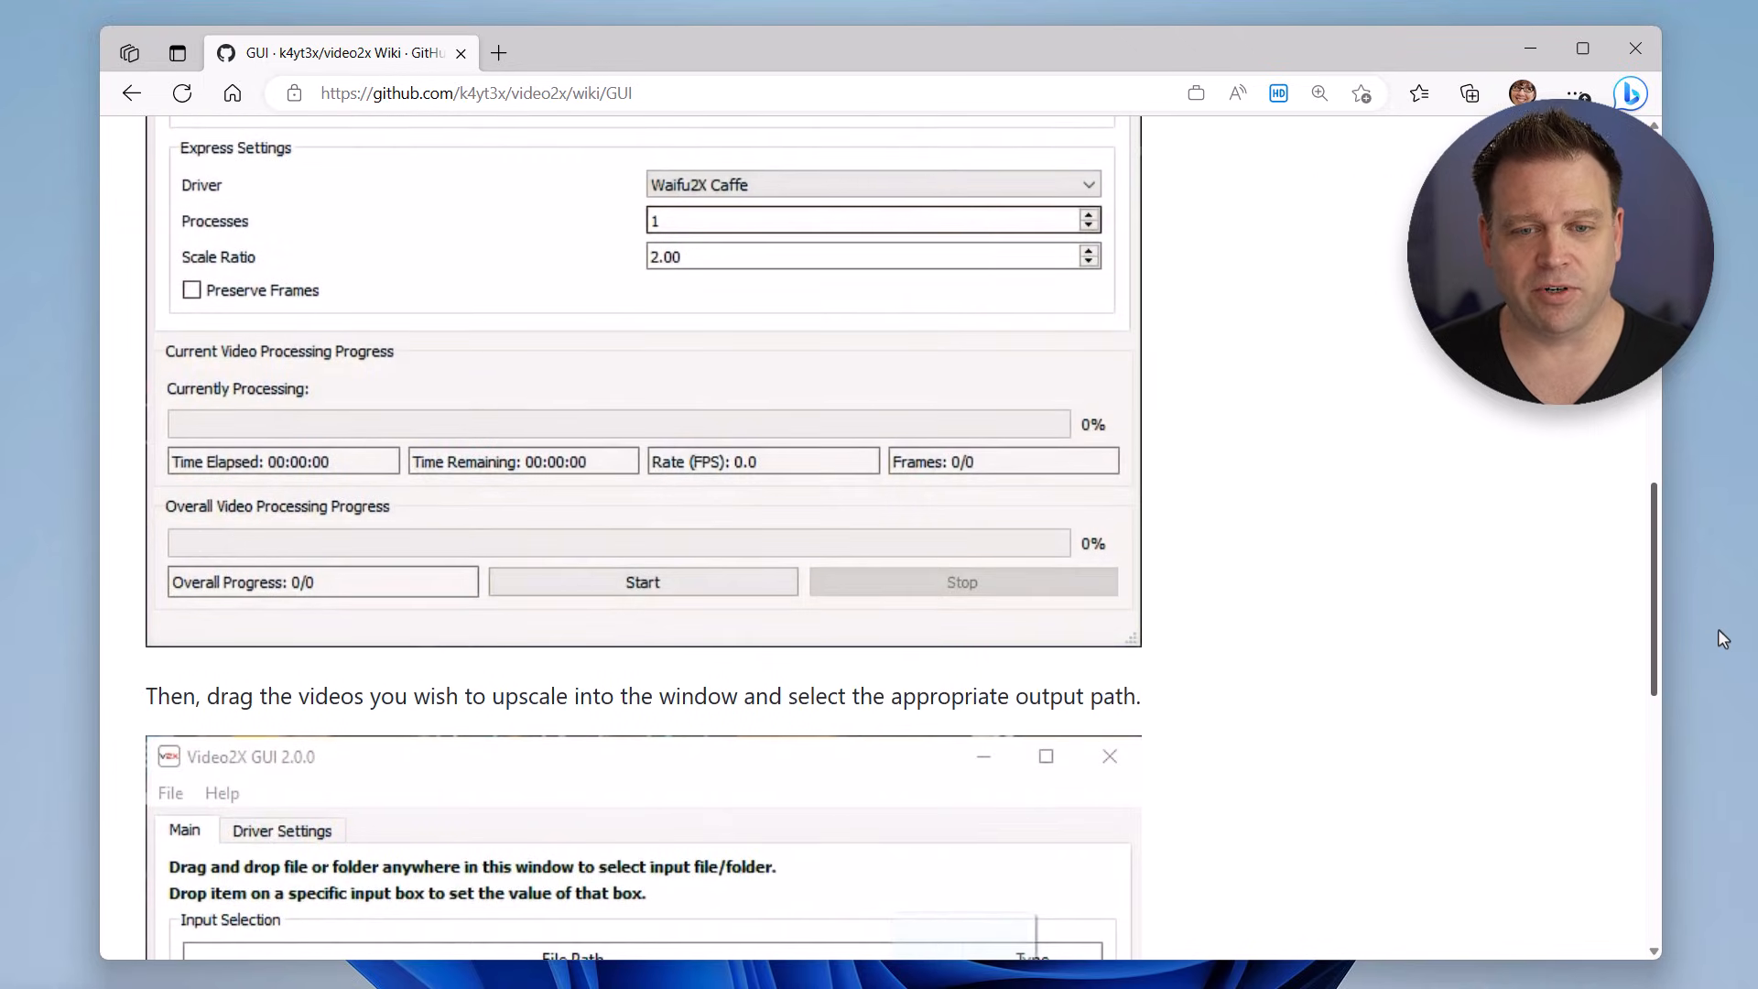
scroll(1718, 628, down, 2)
scroll(1722, 659, down, 2)
scroll(1732, 701, down, 2)
scroll(1745, 742, down, 2)
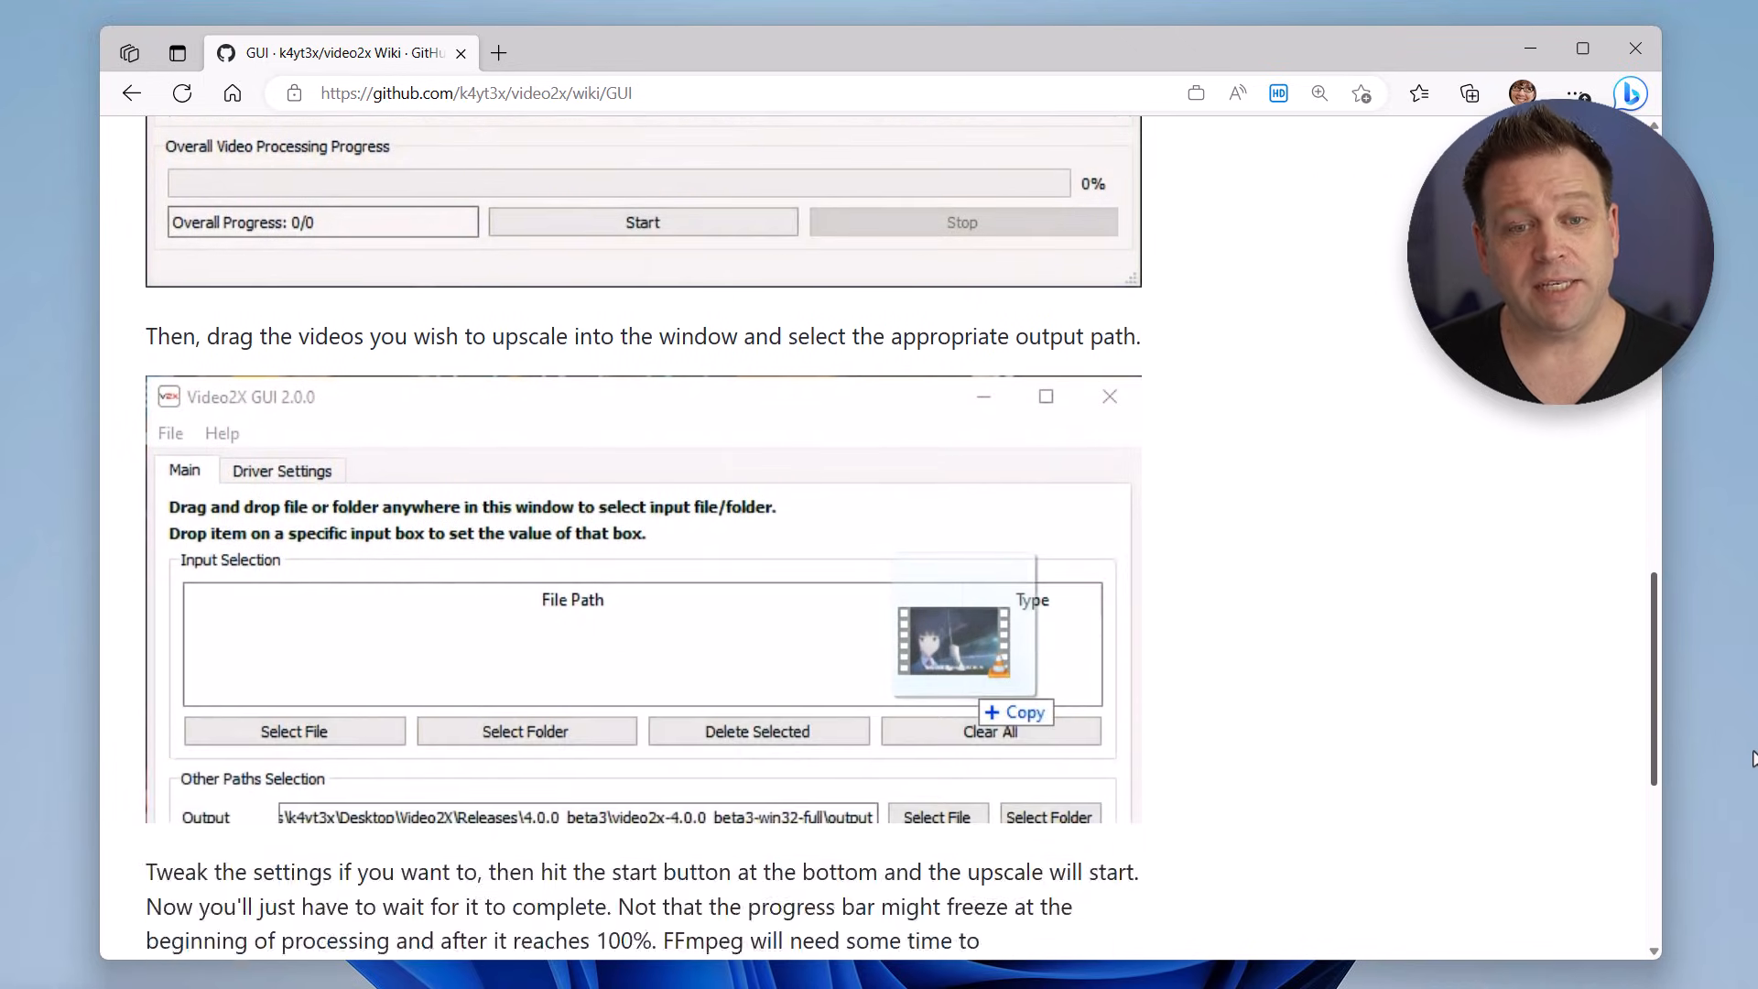
scroll(1754, 758, down, 3)
scroll(1753, 760, down, 2)
scroll(1753, 759, down, 1)
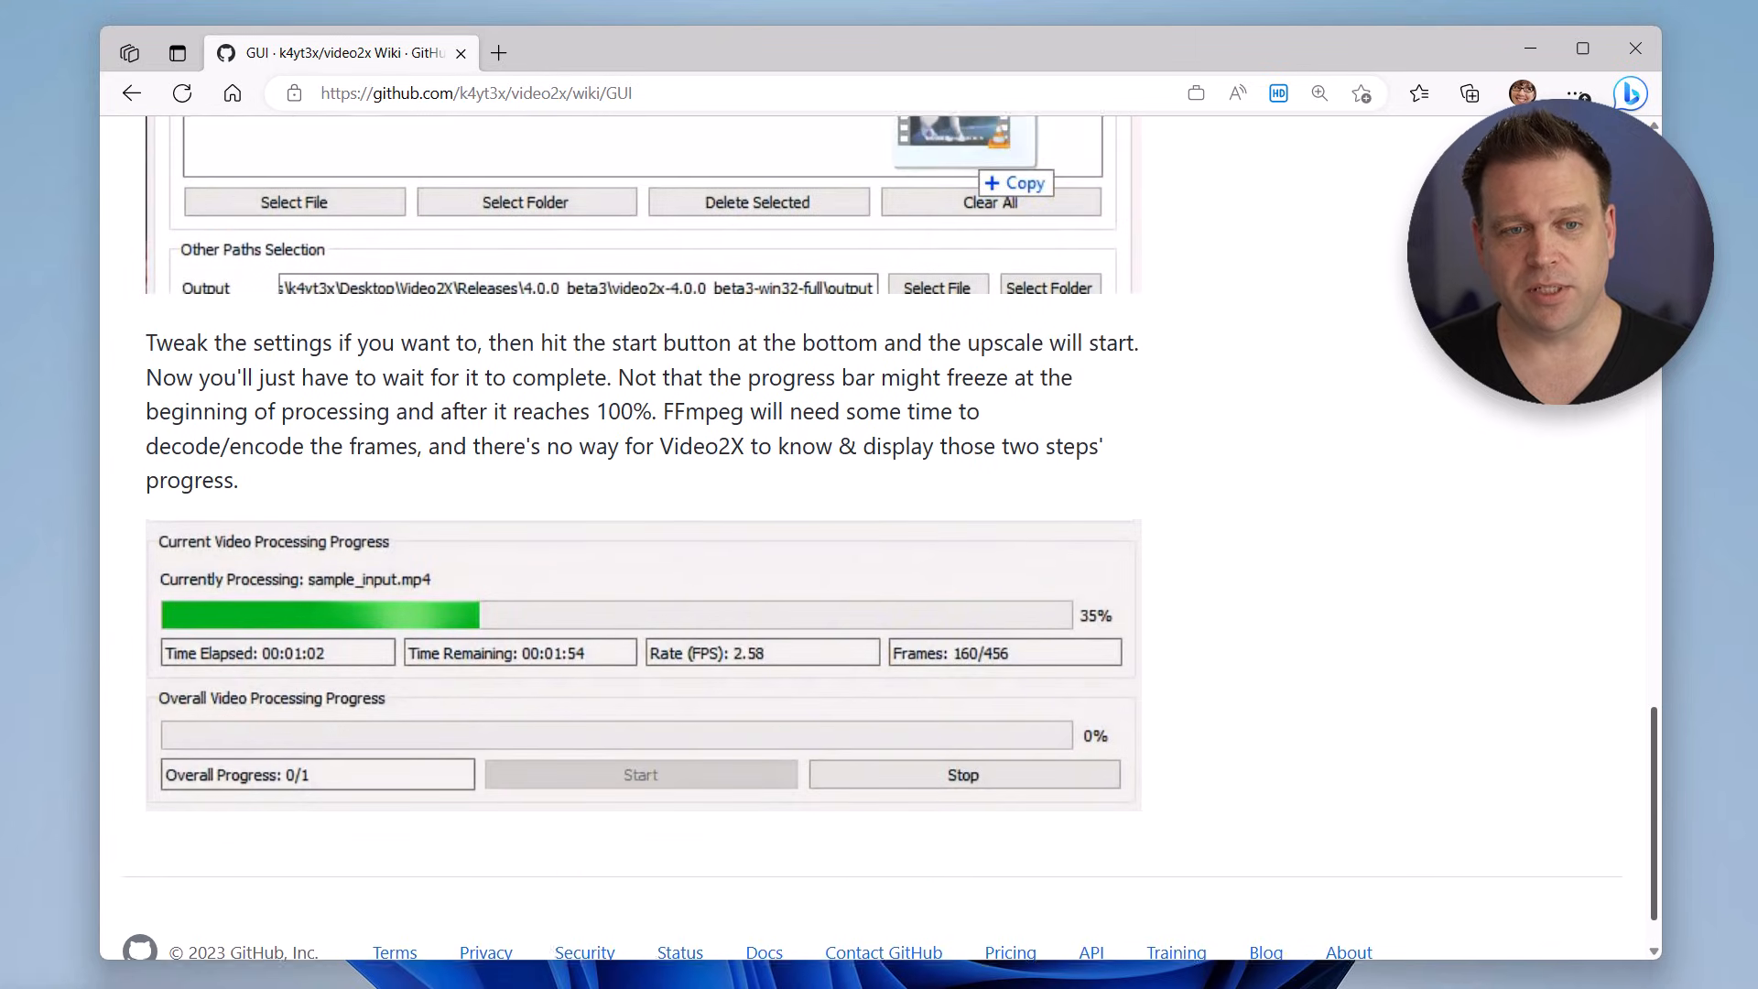
scroll(1747, 551, up, 5)
scroll(1747, 480, up, 5)
scroll(1747, 412, up, 2)
scroll(1747, 388, up, 2)
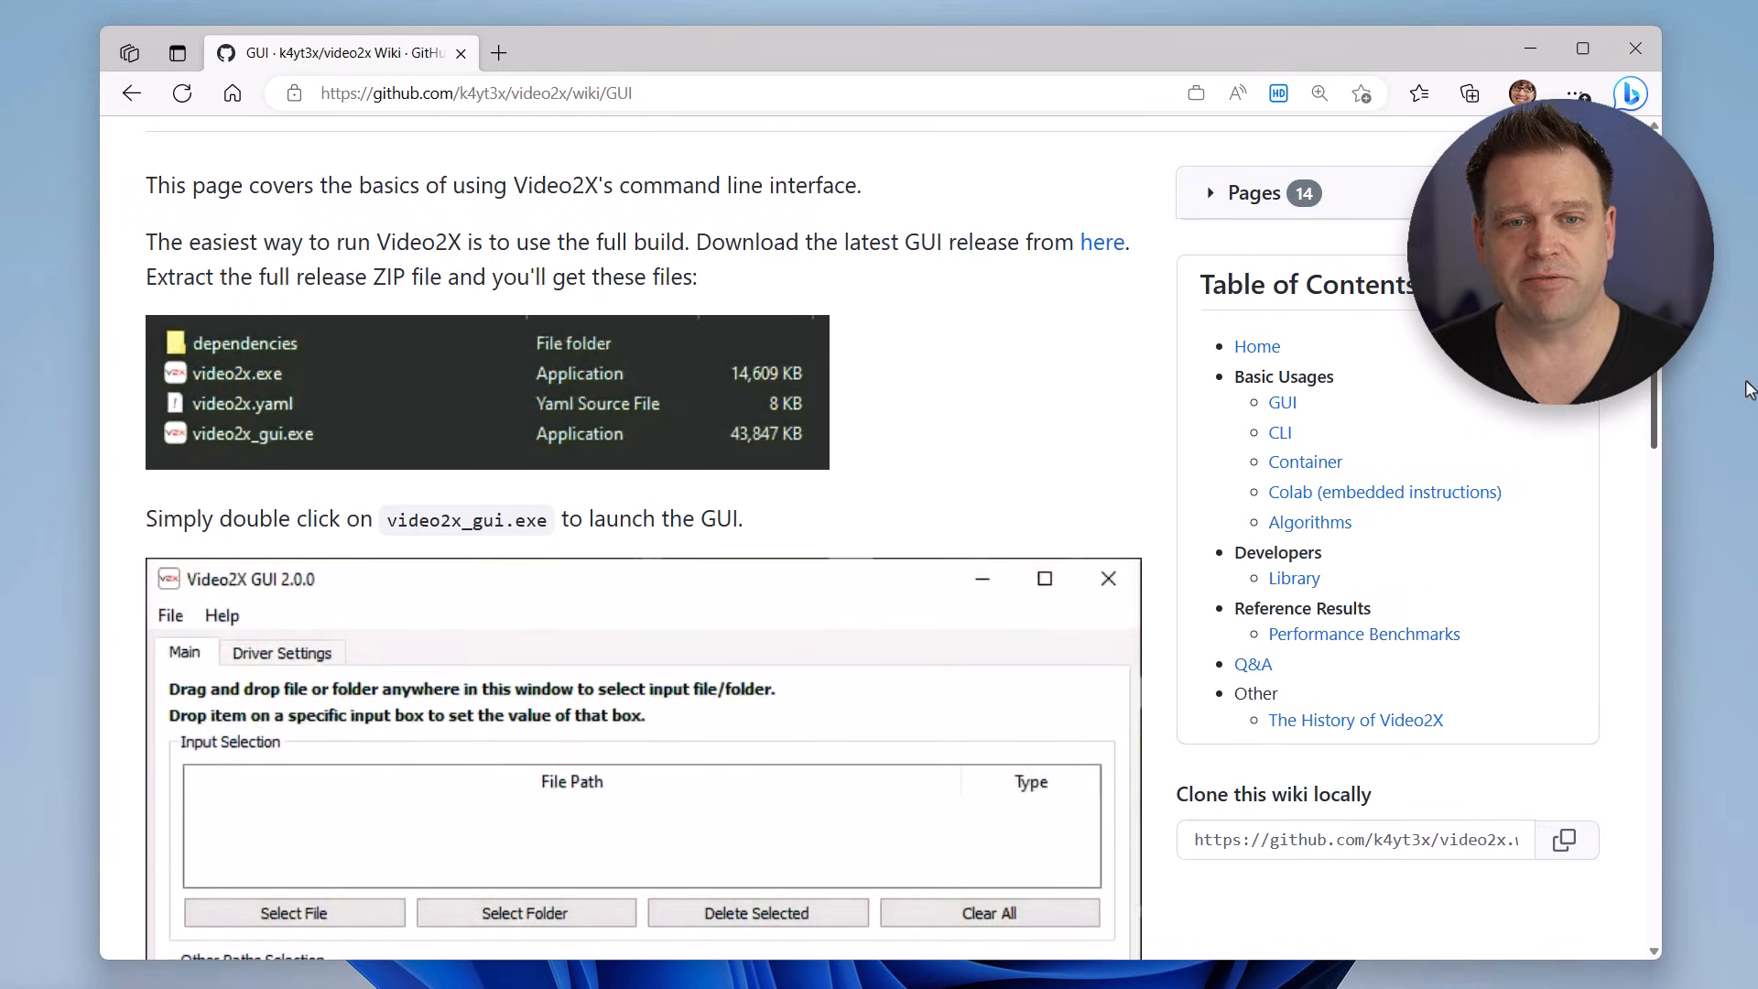
scroll(1749, 388, up, 2)
scroll(1745, 329, up, 3)
scroll(1742, 275, up, 2)
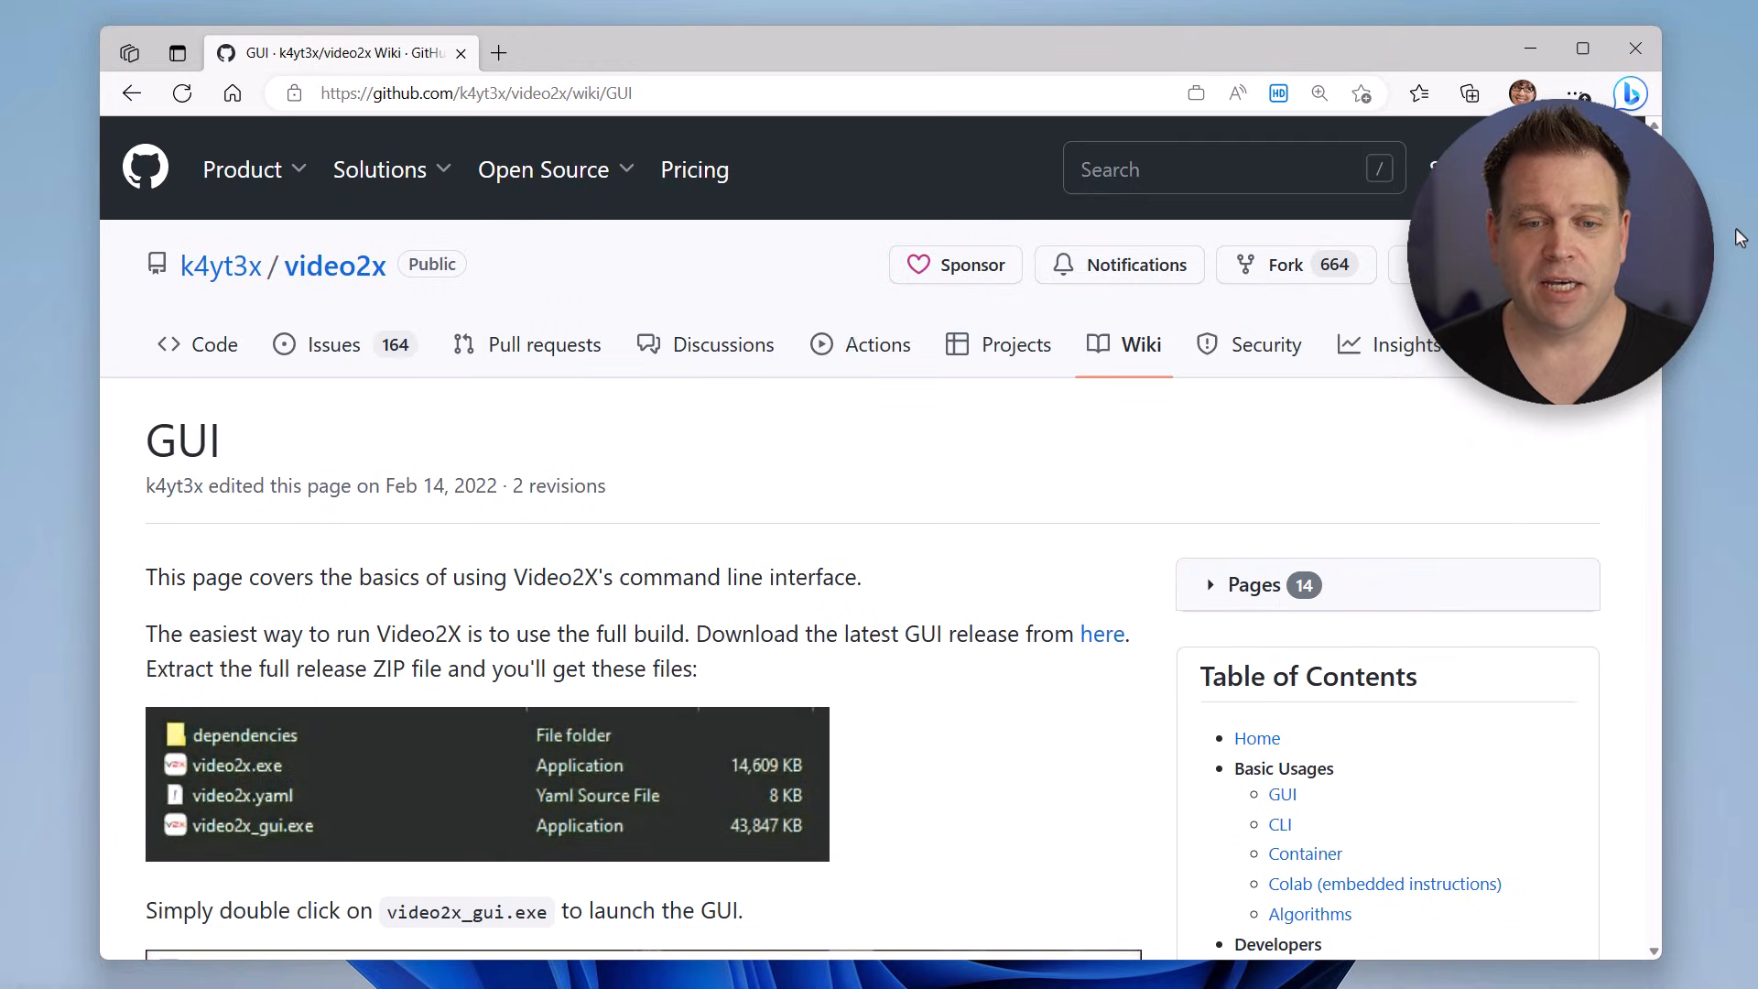
From the release page, download video2x-4.8.1-win32-full.zip.
click(1102, 635)
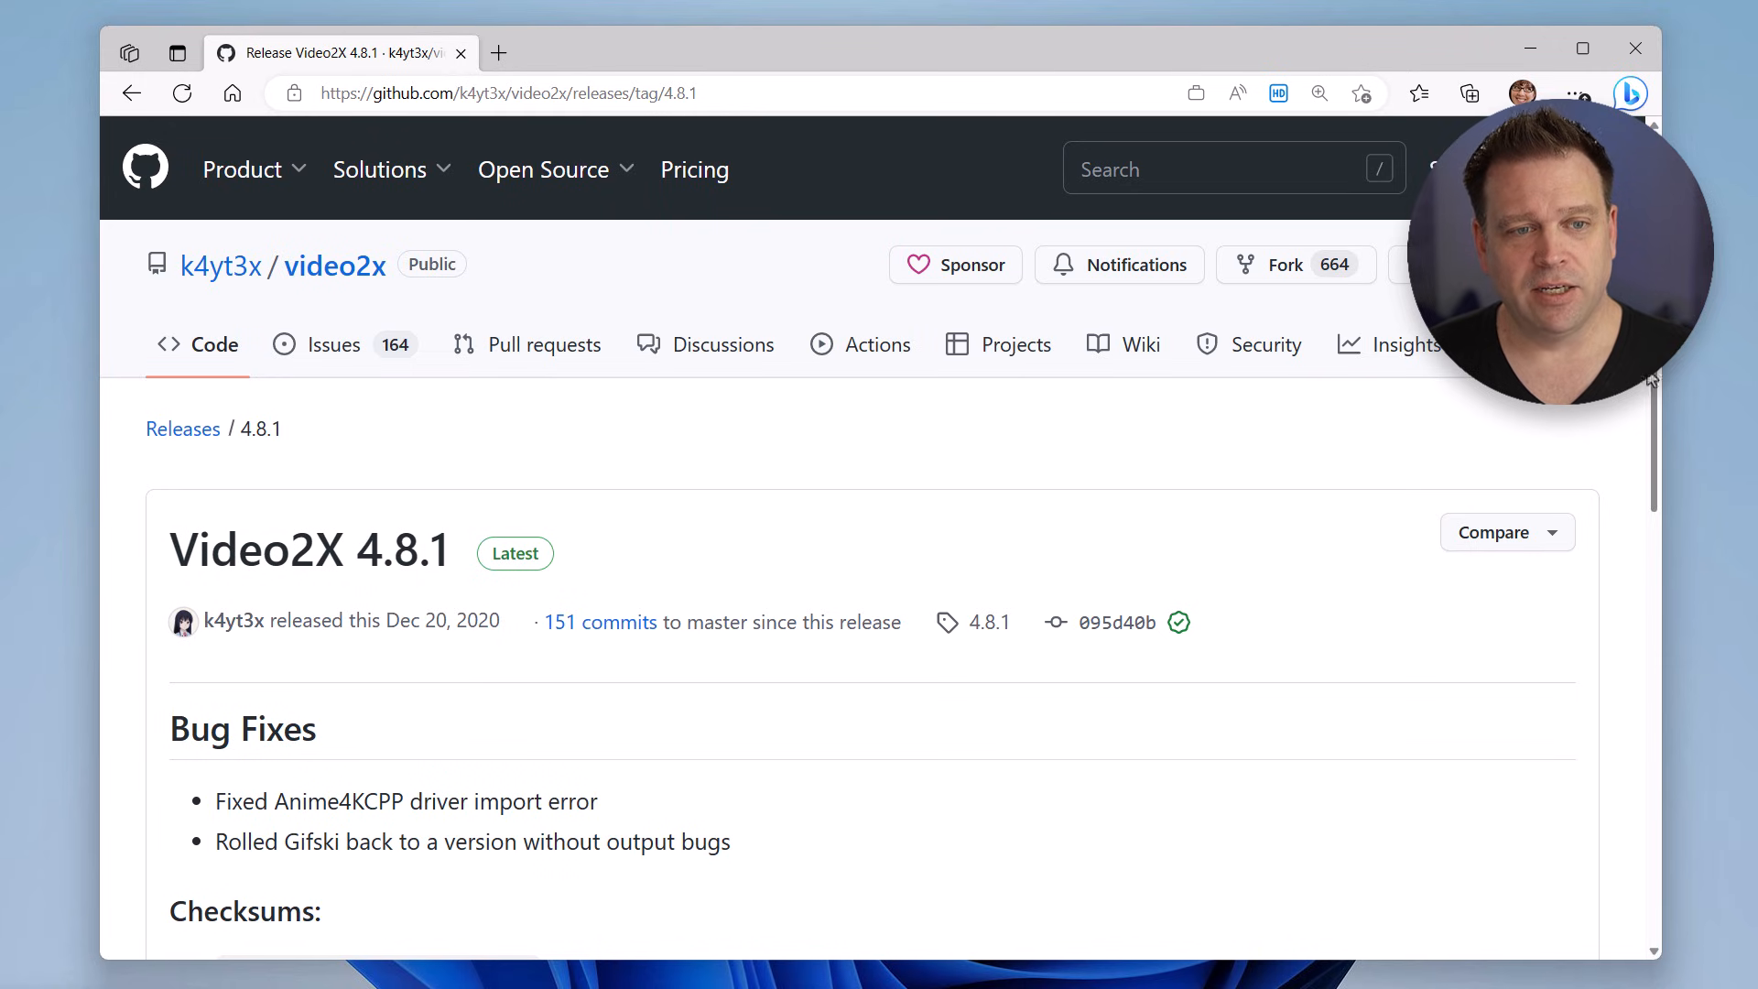
mouse_move(1653, 385)
mouse_down()
mouse_move(1663, 651)
mouse_move(1699, 821)
mouse_up()
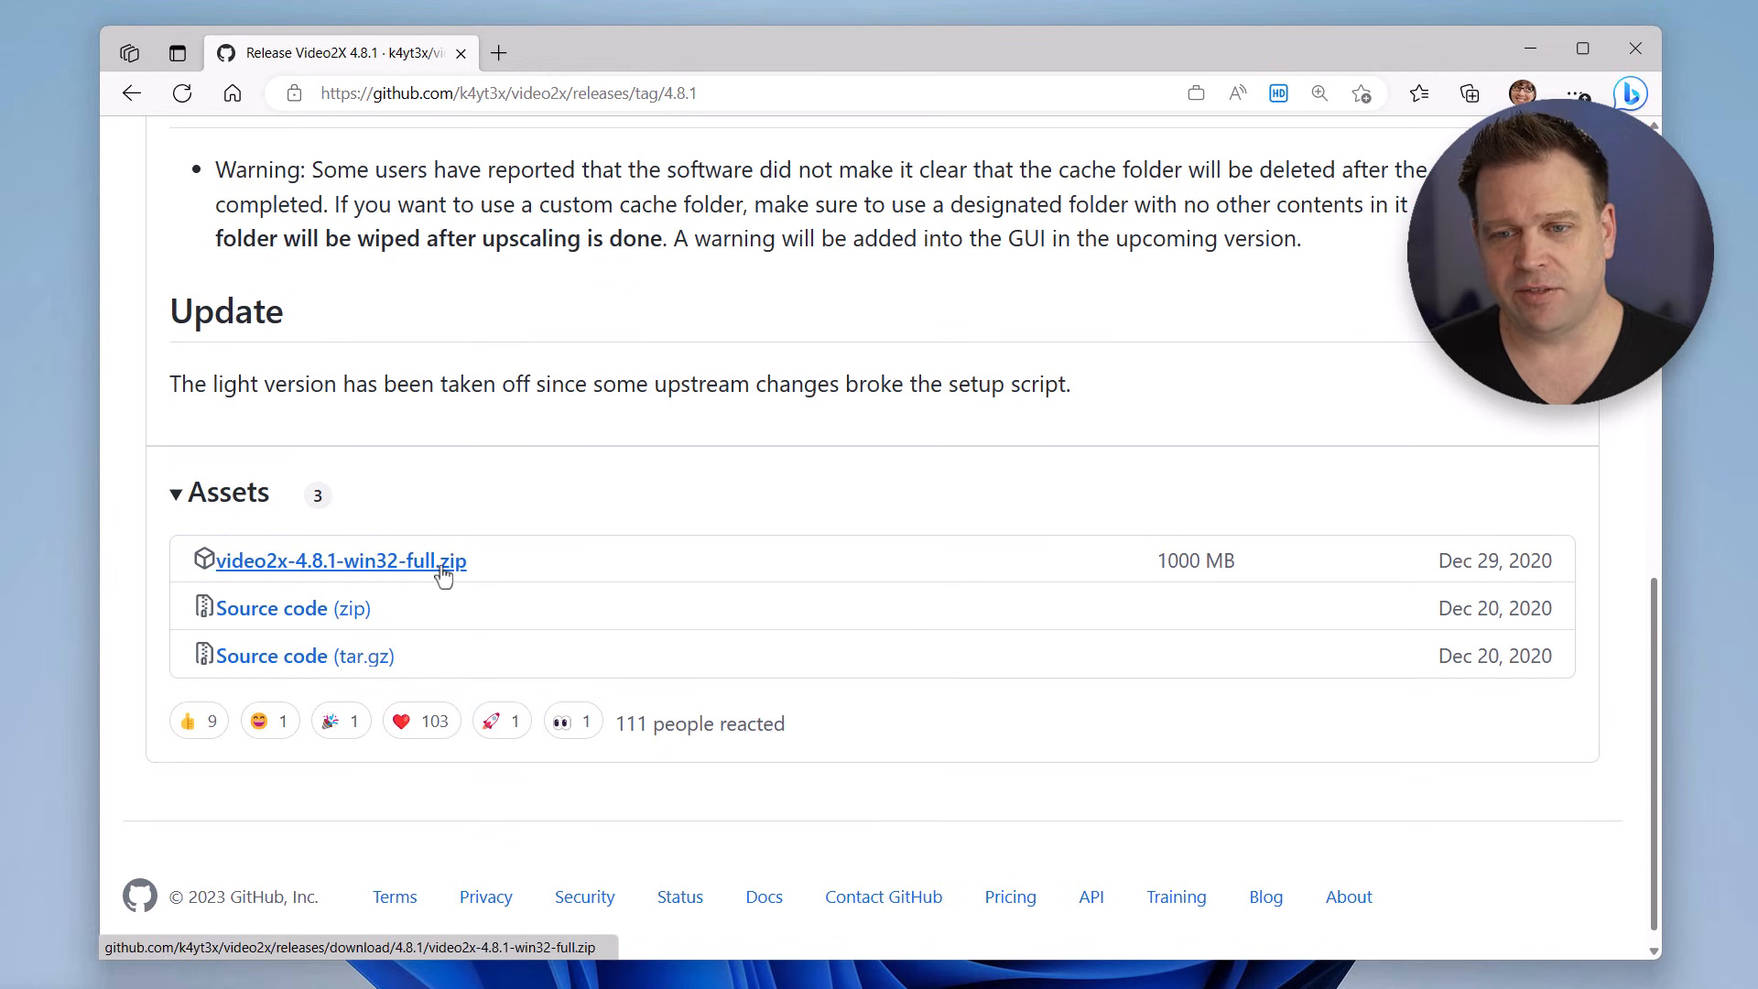
click(442, 570)
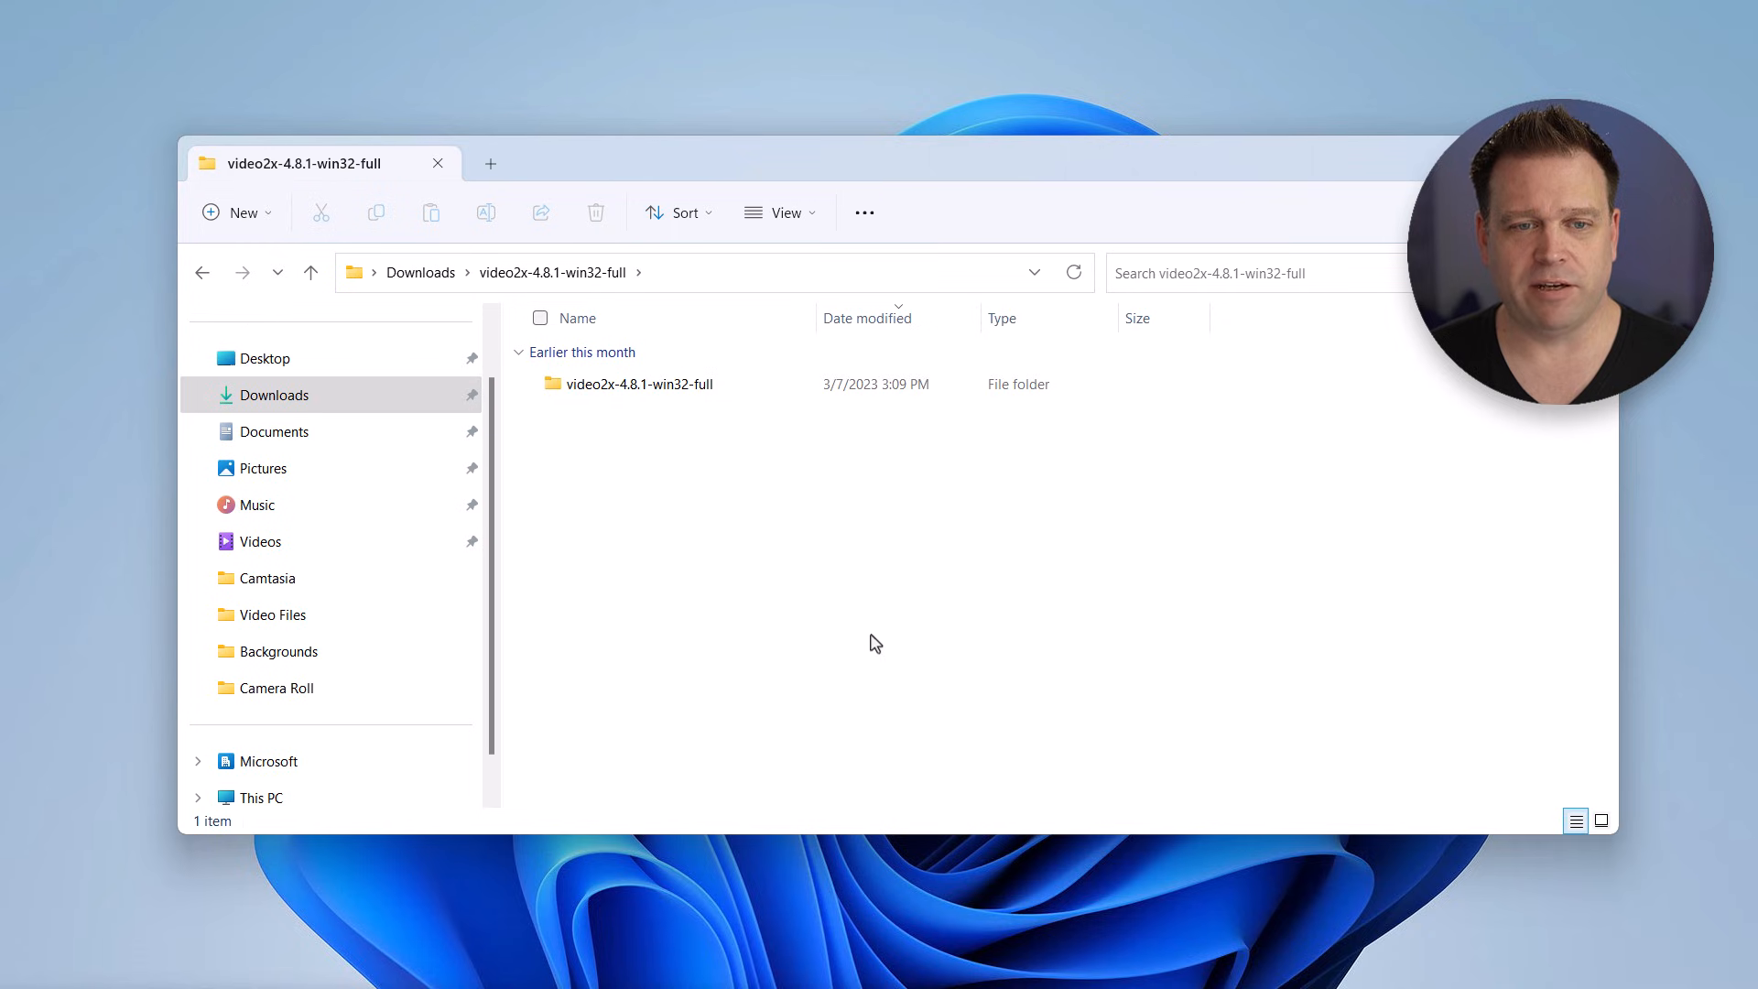
Browse the extracted video2x-4.8.1-win32-full folder and its output folder of MP4s, then return to the program folder.
double_click(663, 385)
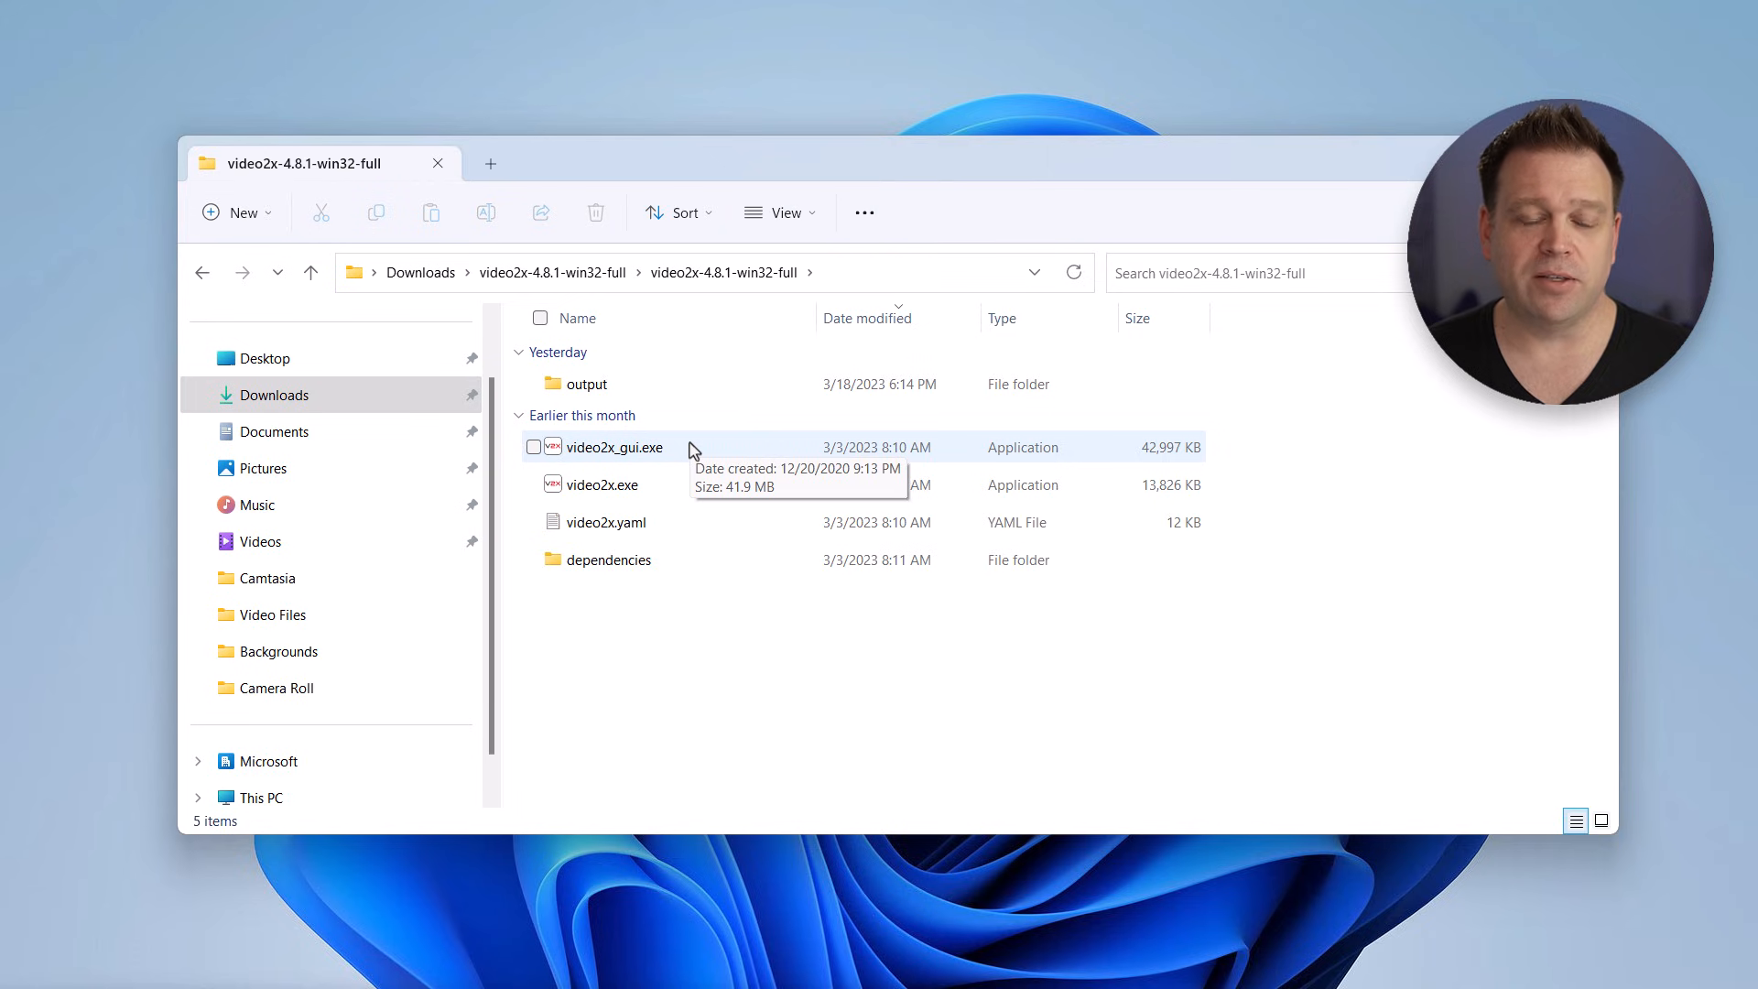
click(684, 522)
click(608, 393)
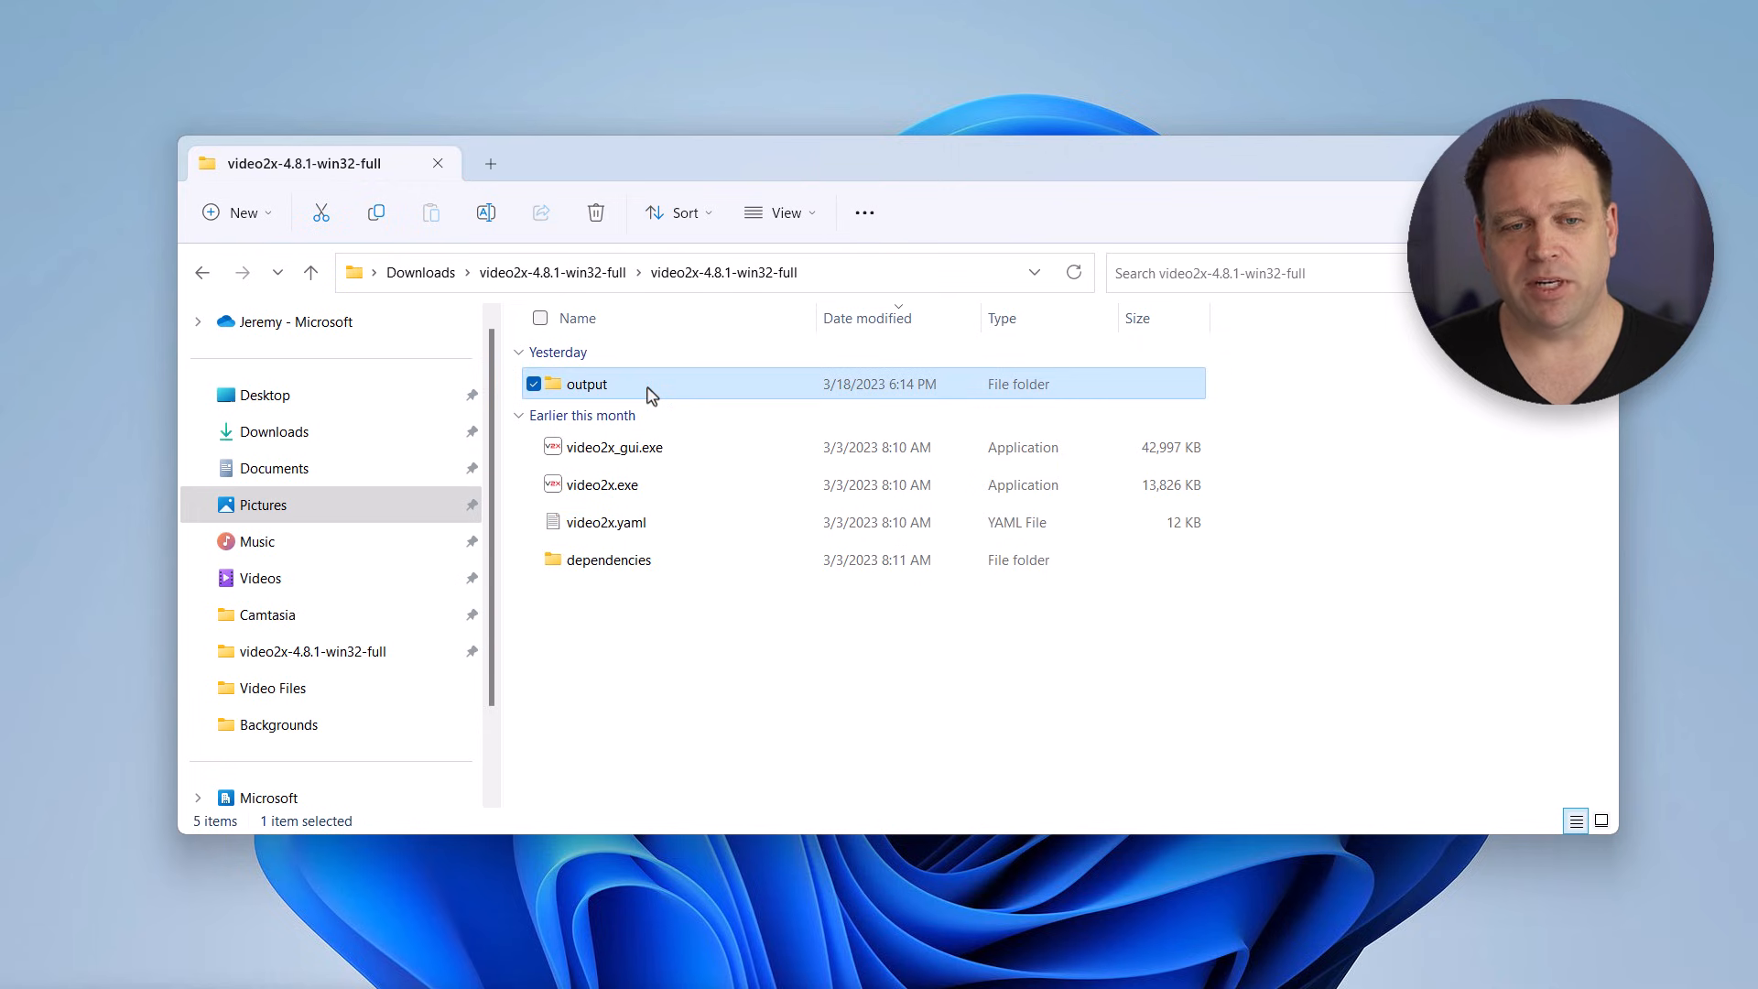
double_click(649, 394)
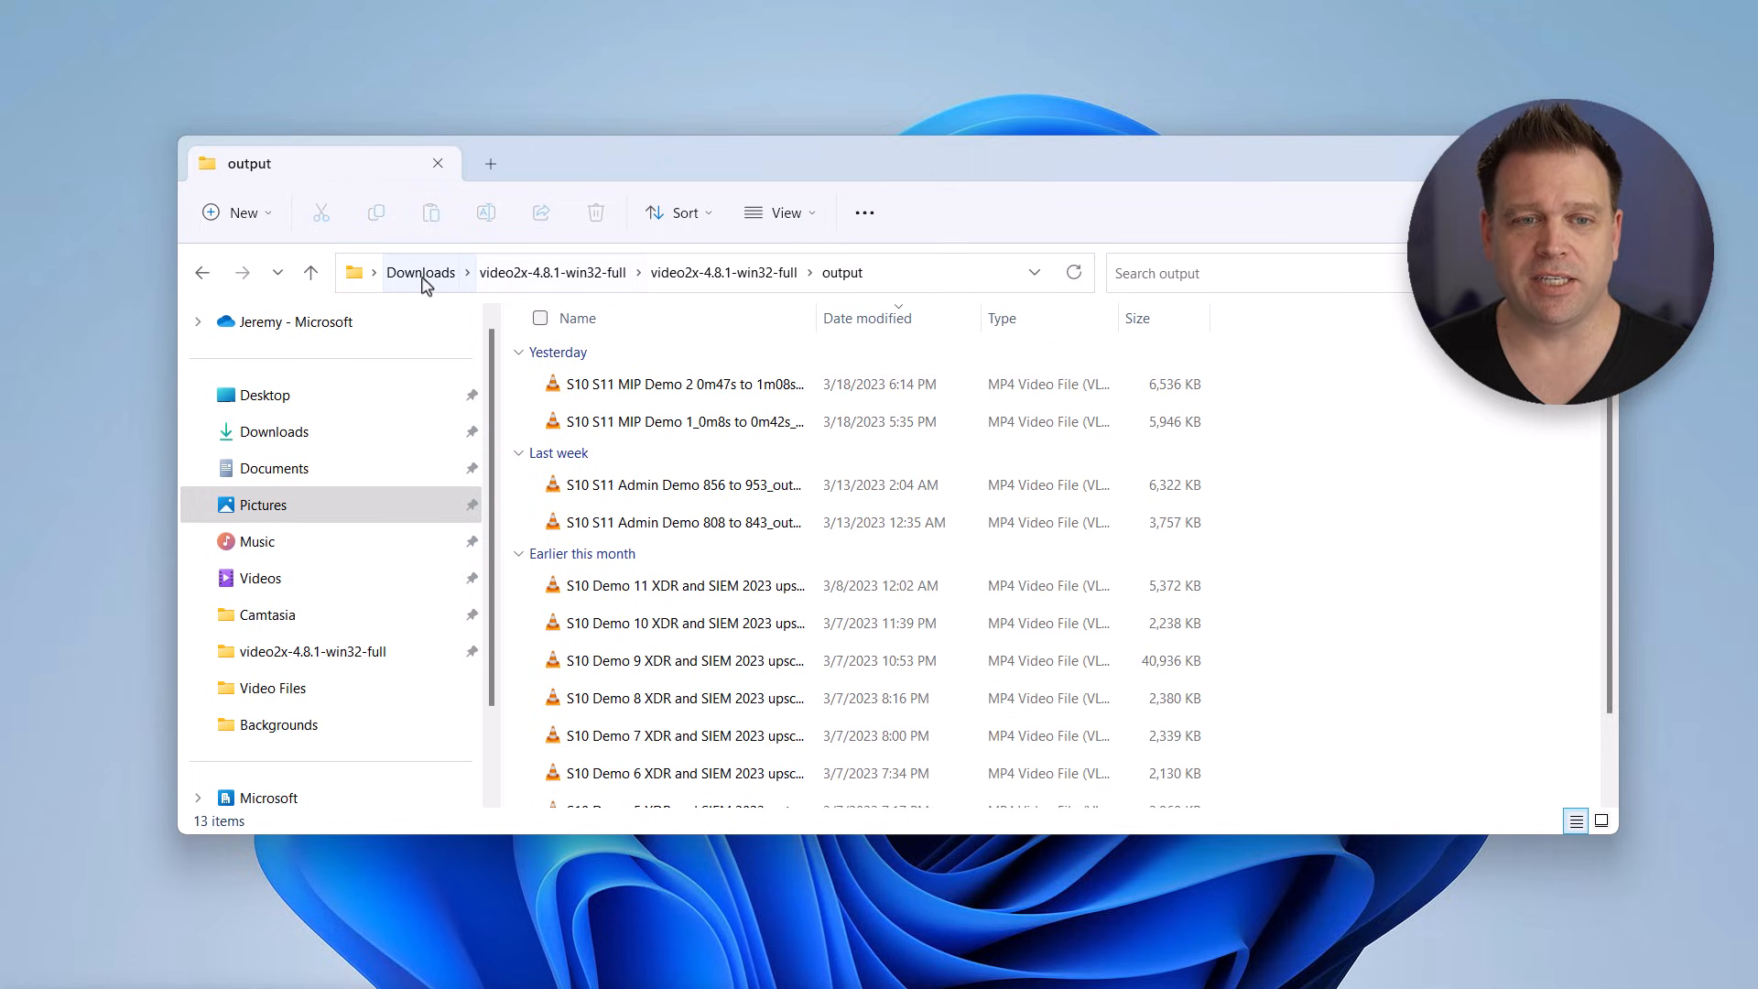
click(723, 272)
click(722, 661)
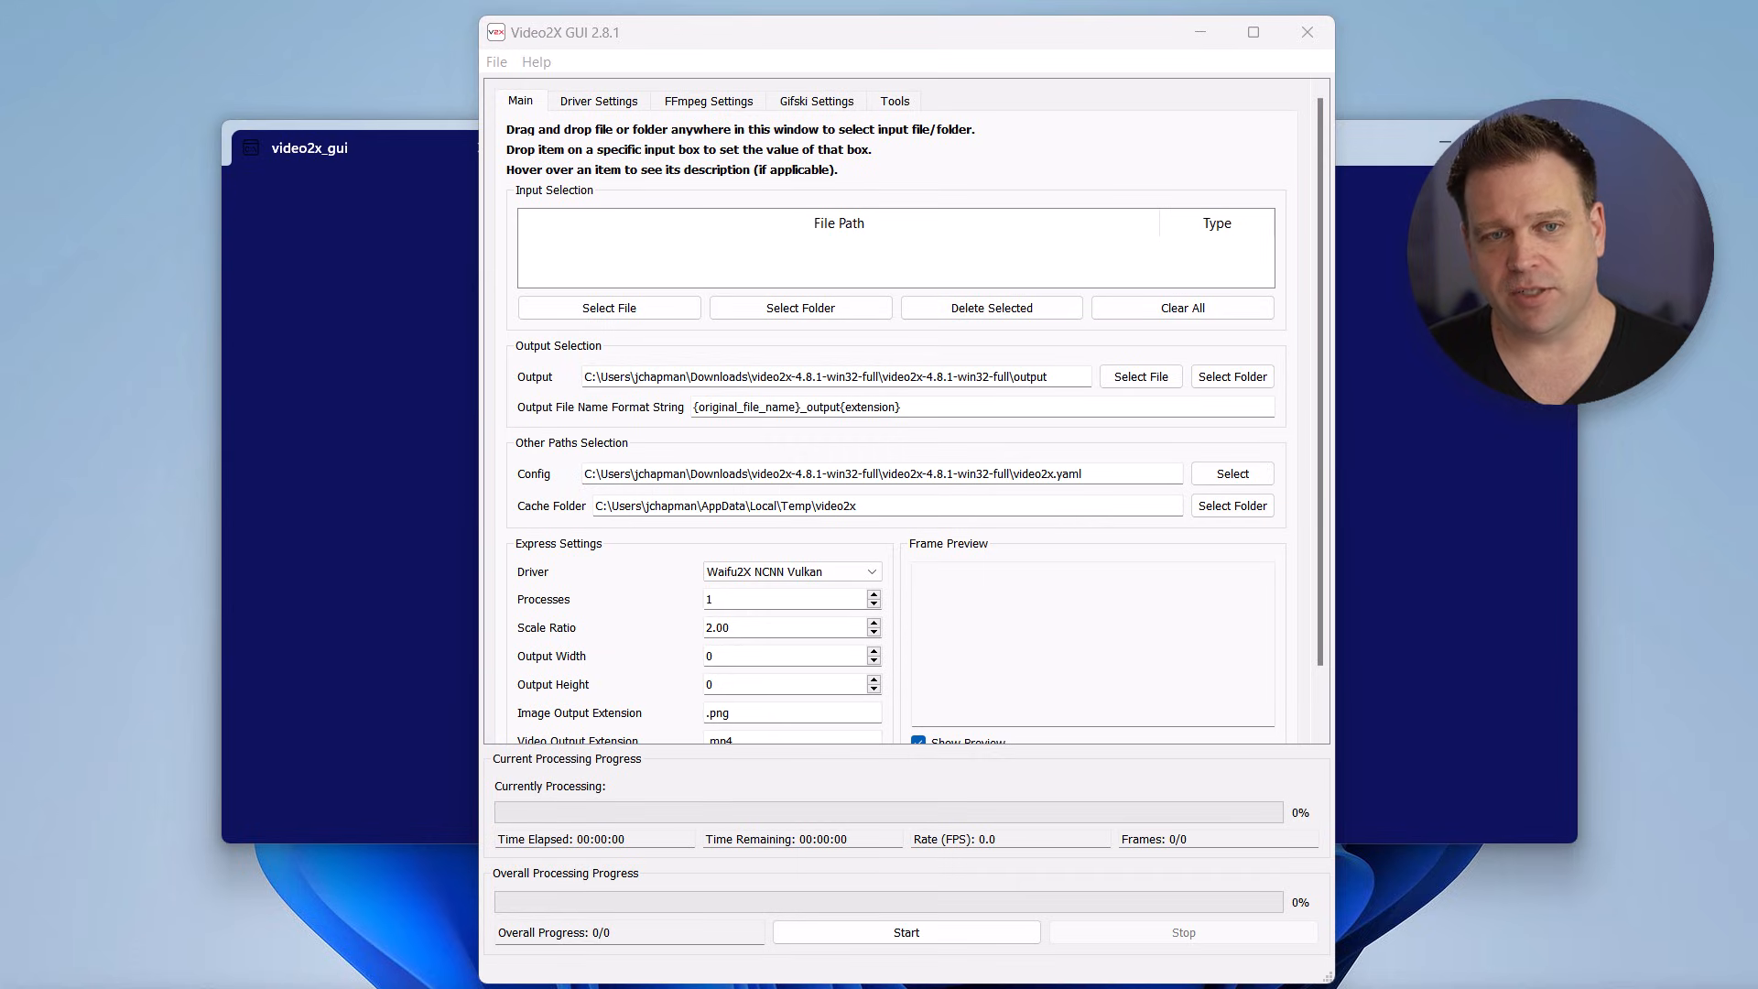
Choose Video2X for conversion.mp4 from Documents > Camtasia as the input video.
click(736, 42)
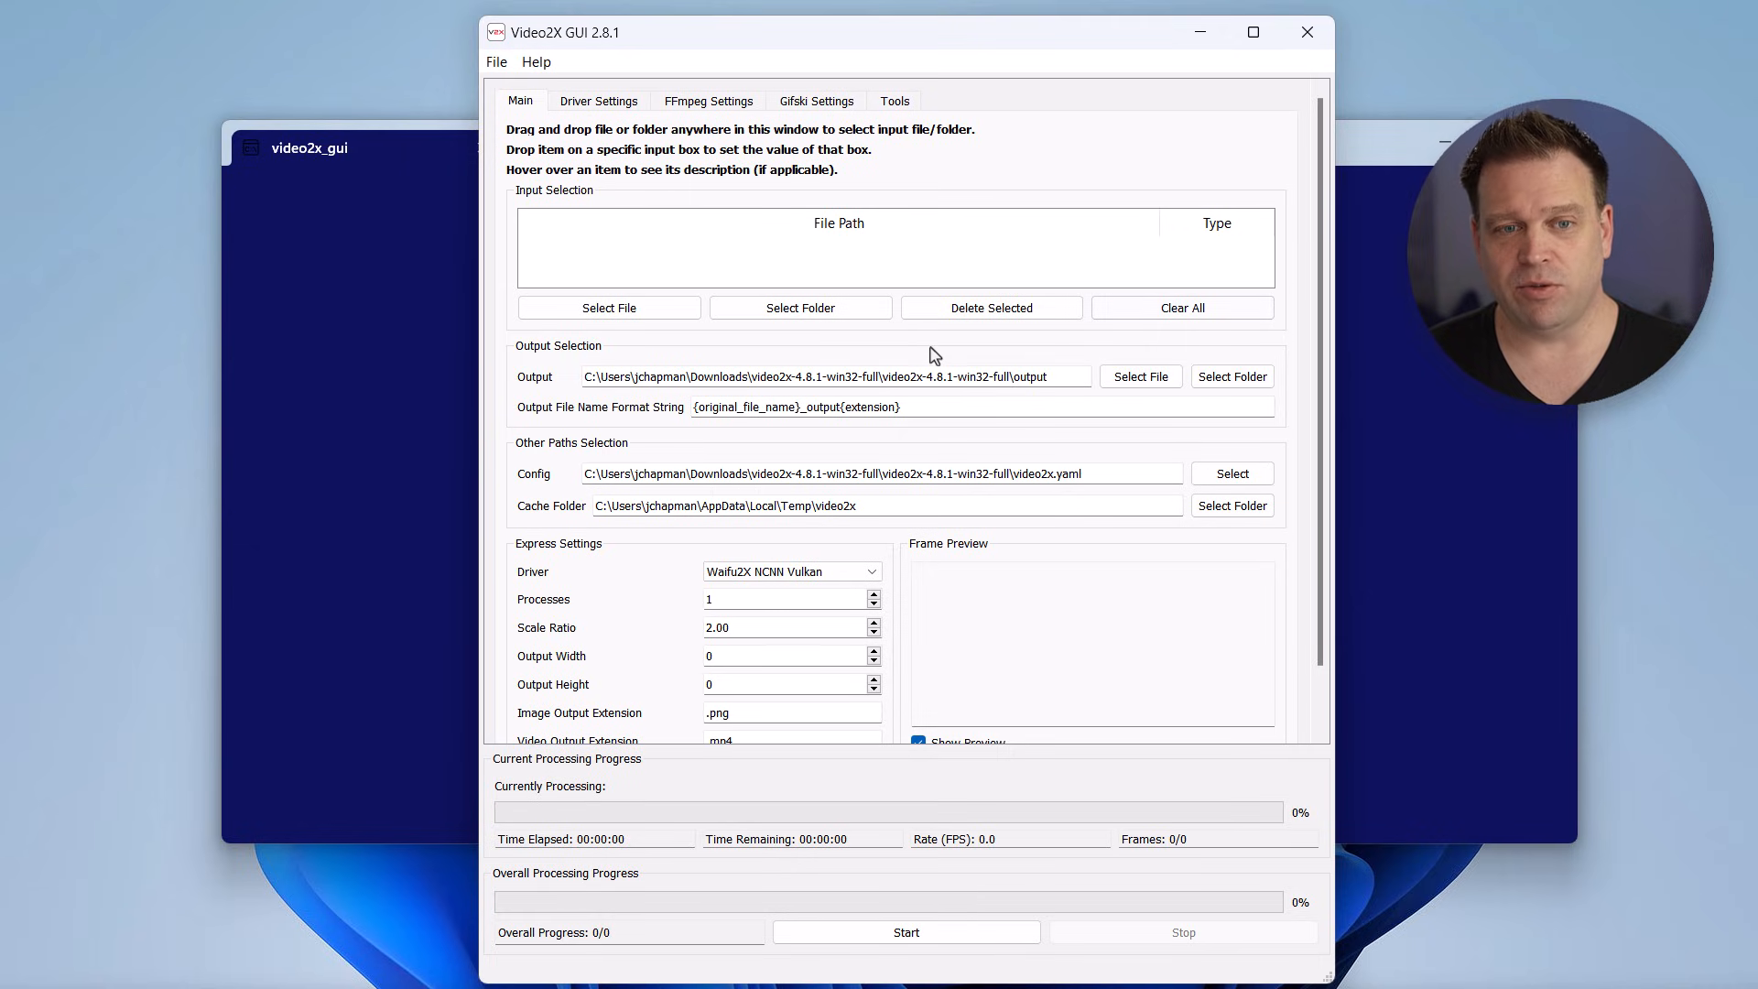
click(646, 314)
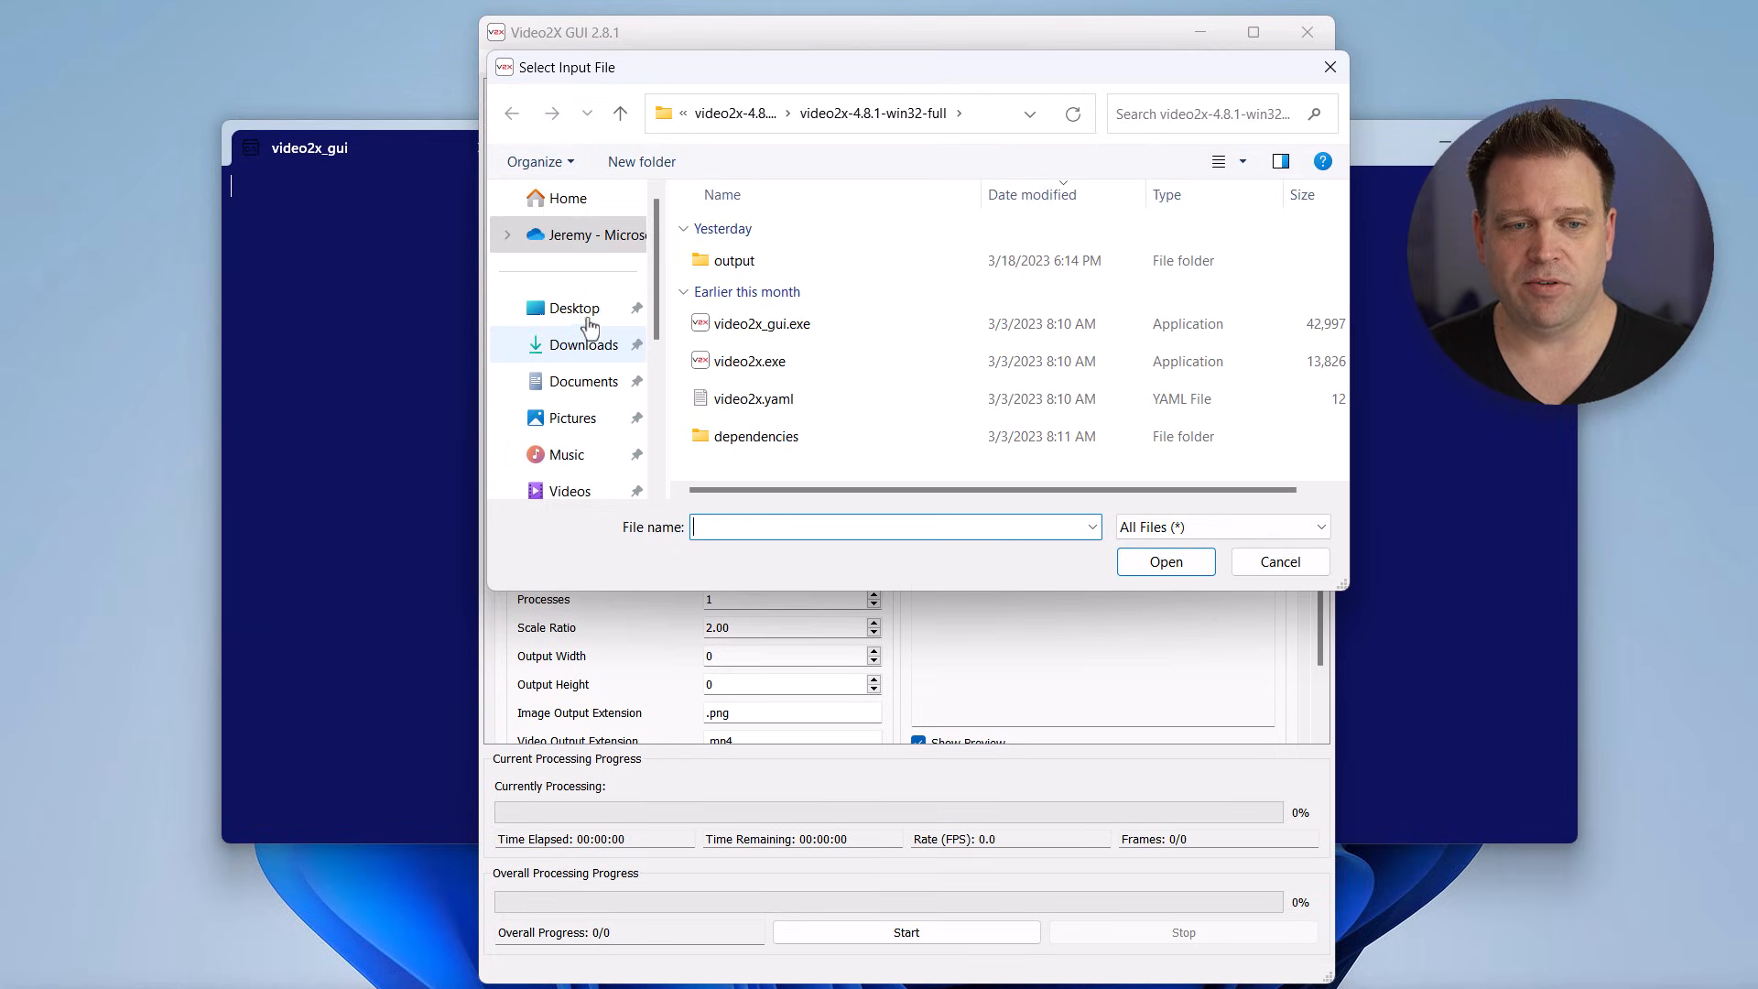
scroll(590, 357, down, 2)
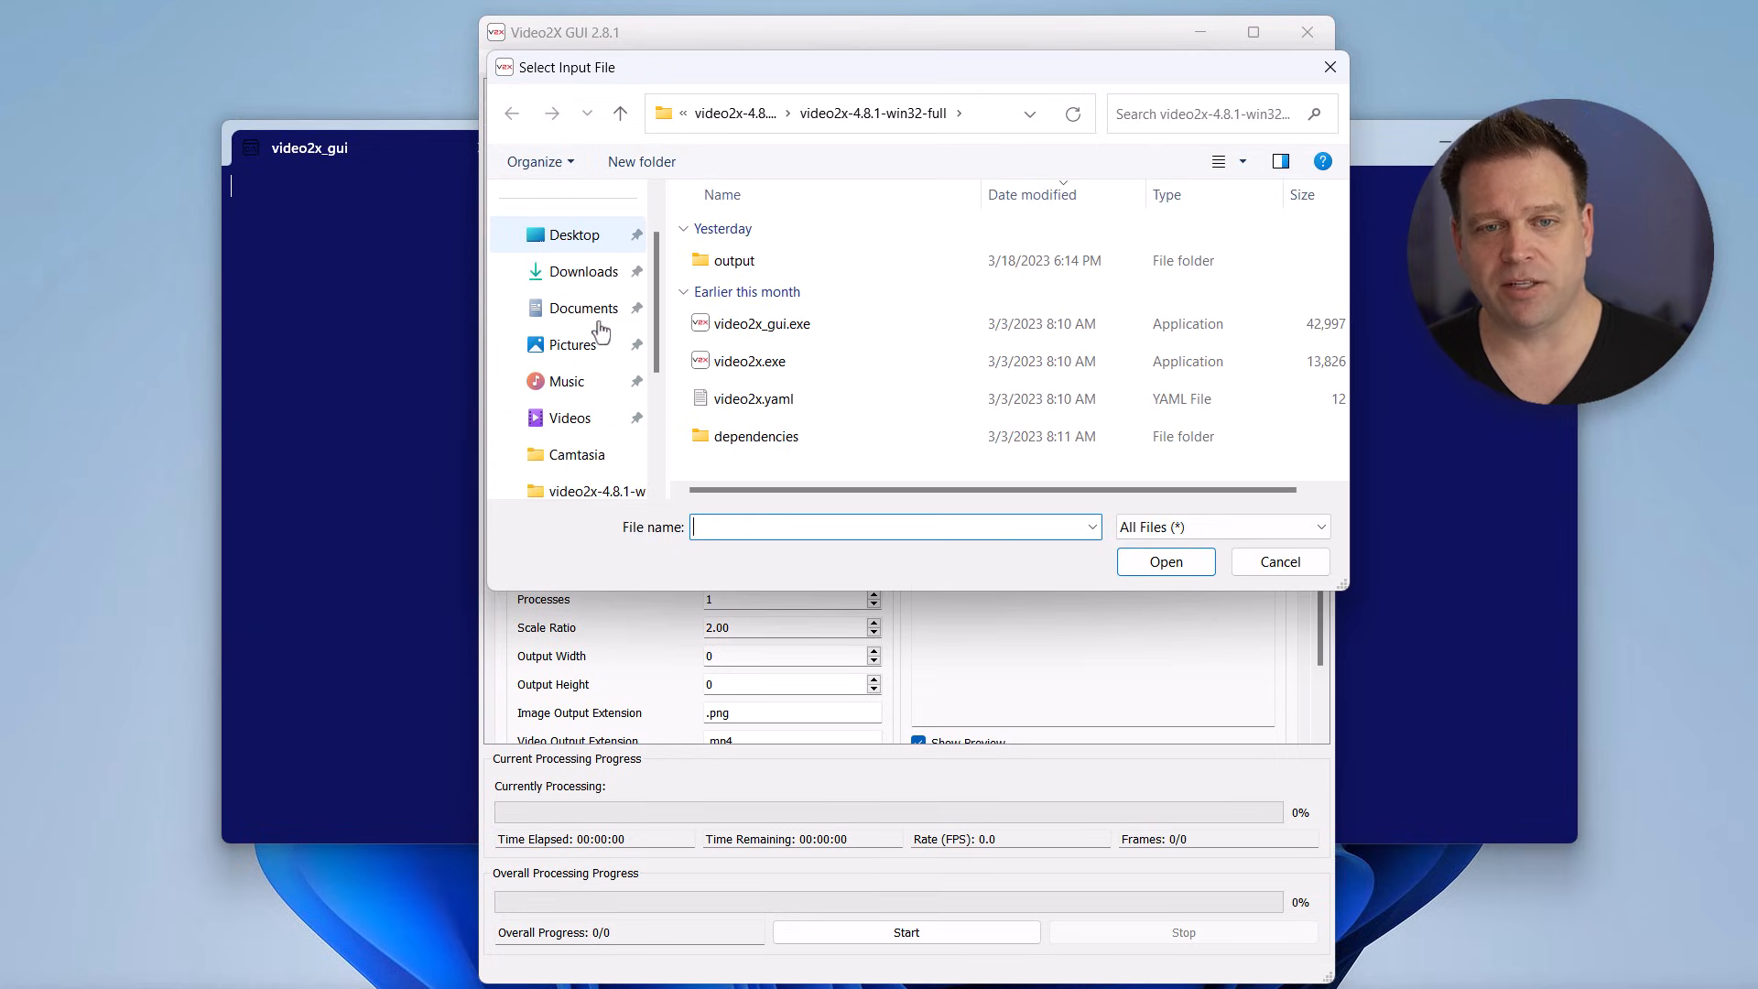
click(577, 455)
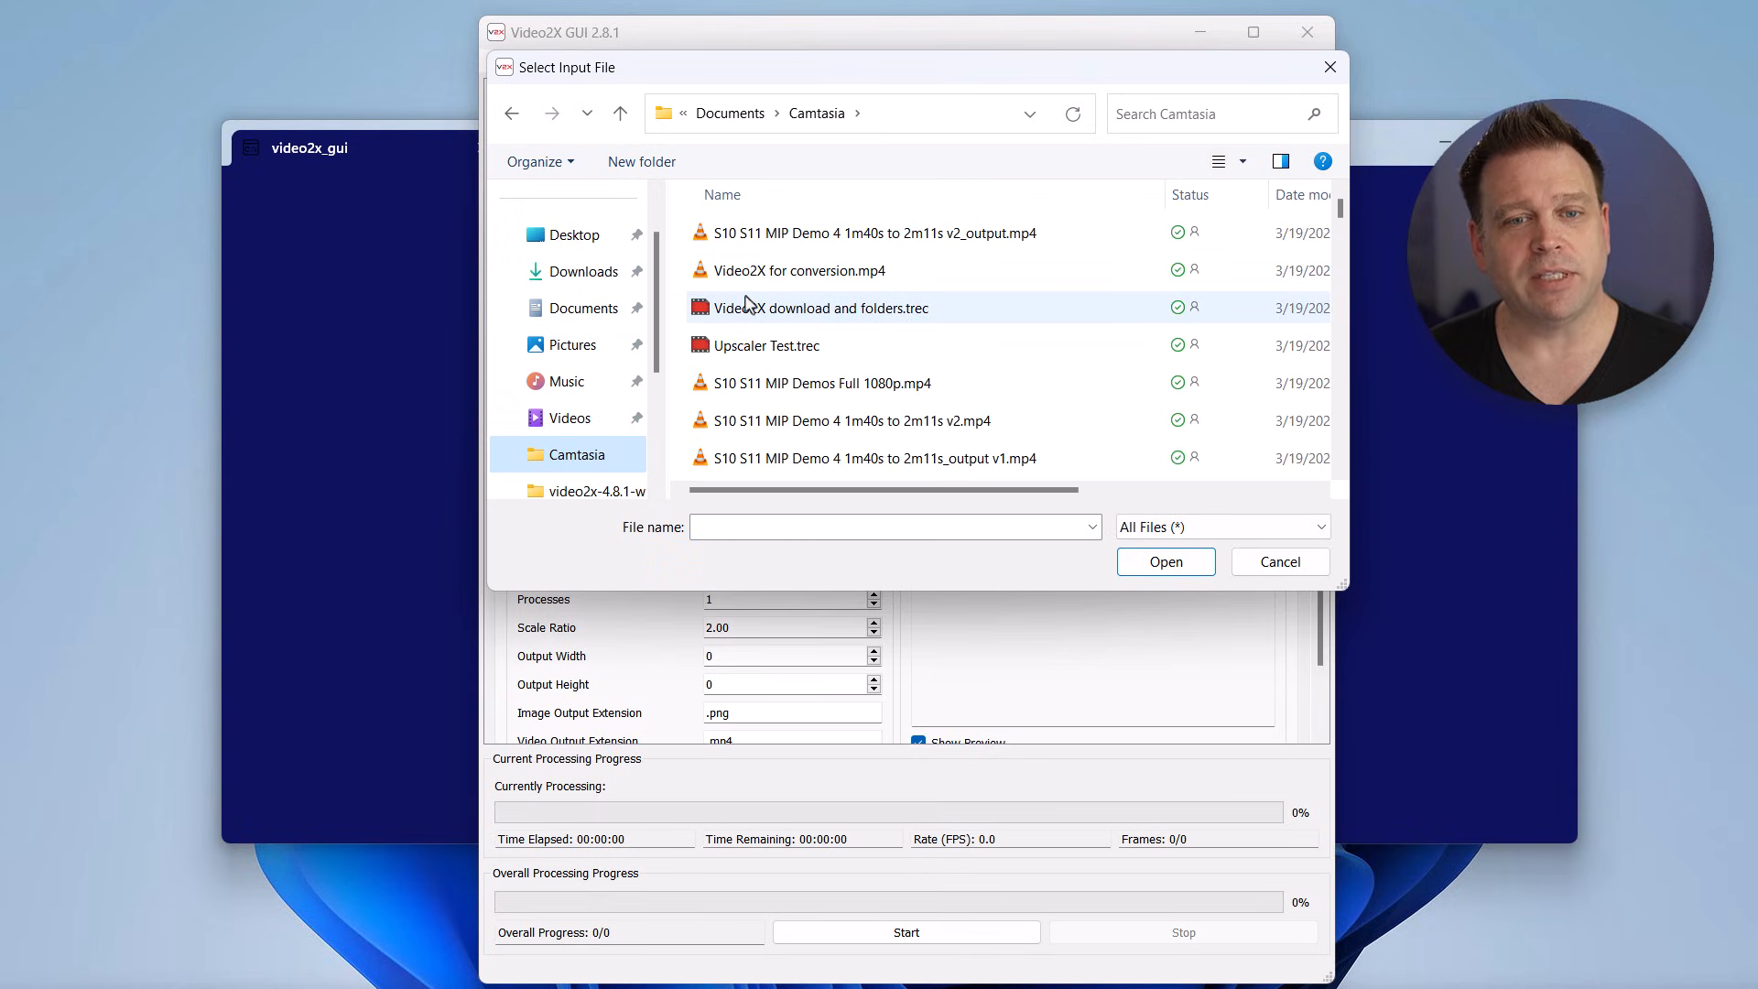
click(891, 273)
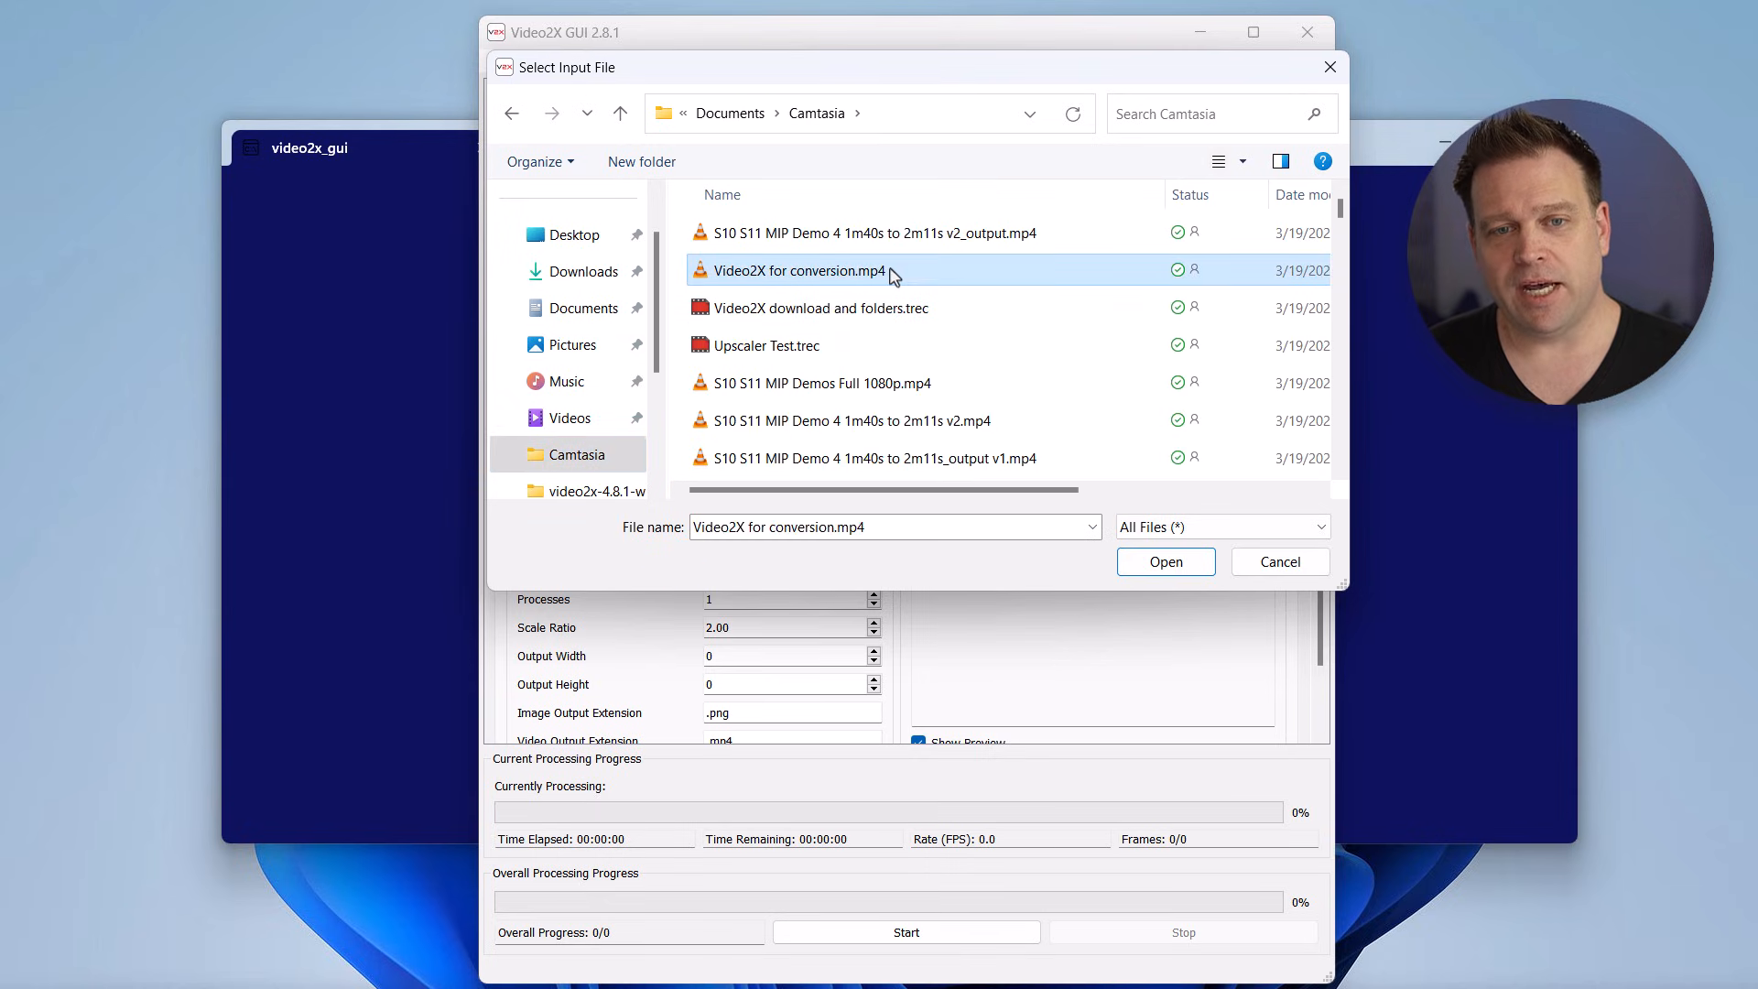
click(1167, 562)
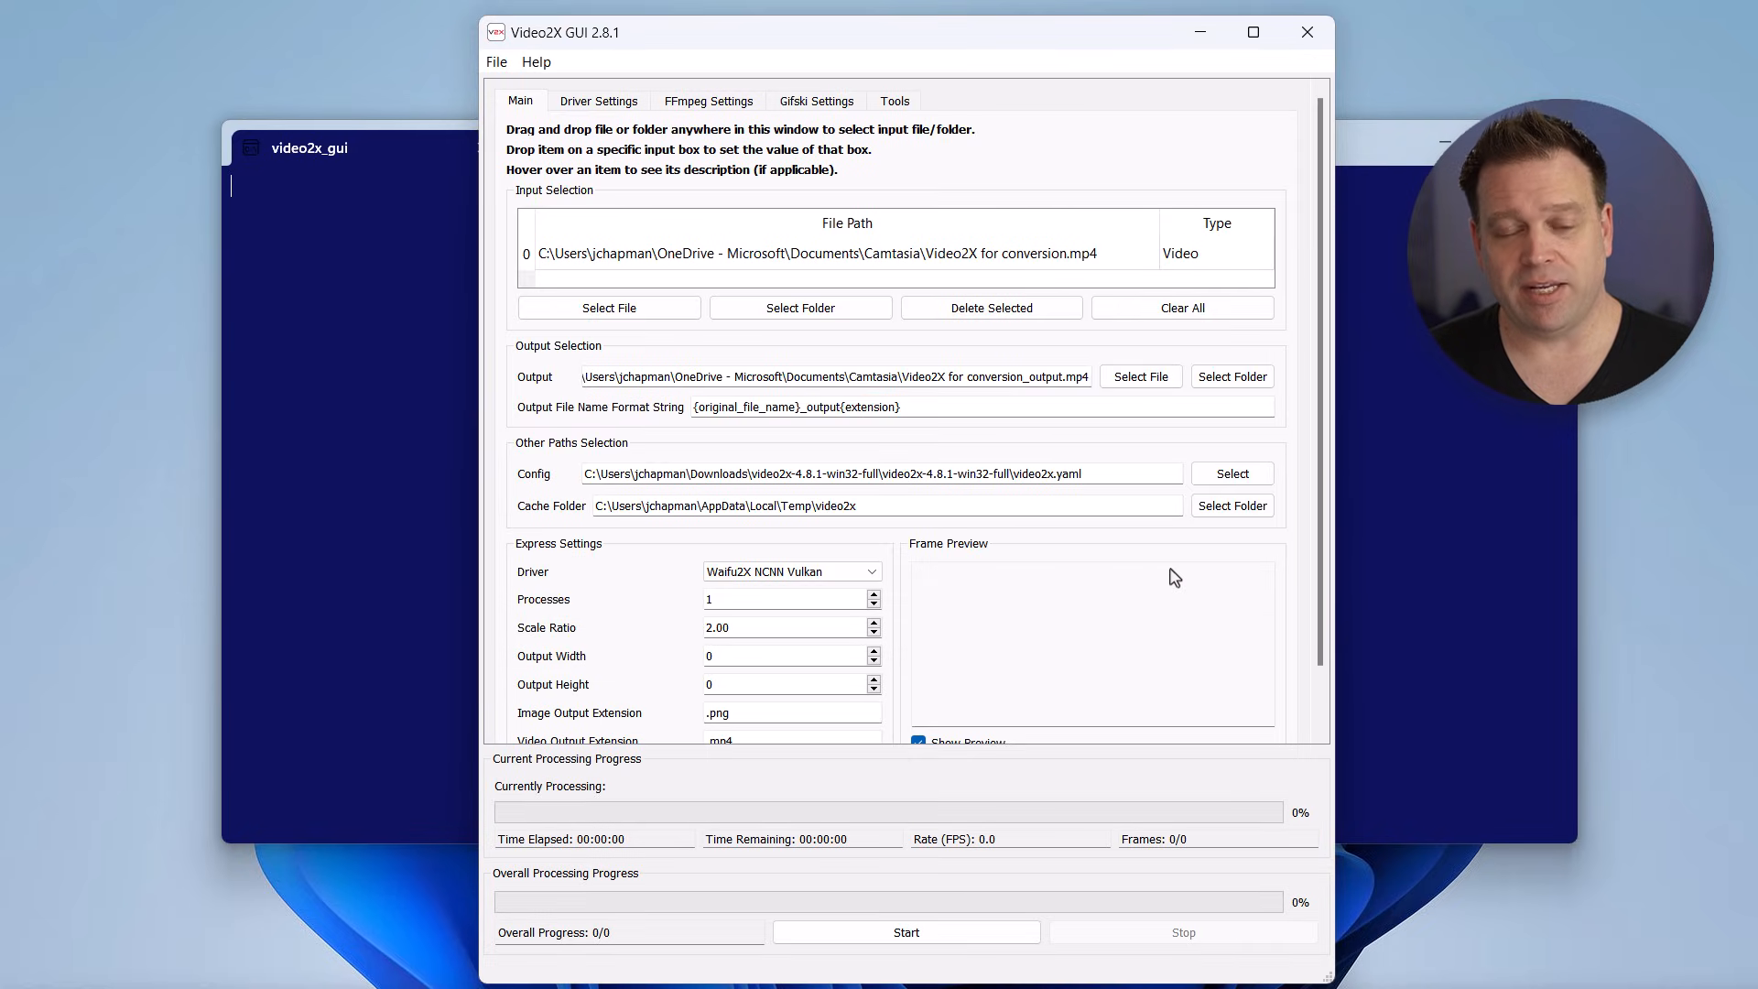
Start the upscale and copy the cache folder path from the console.
click(955, 940)
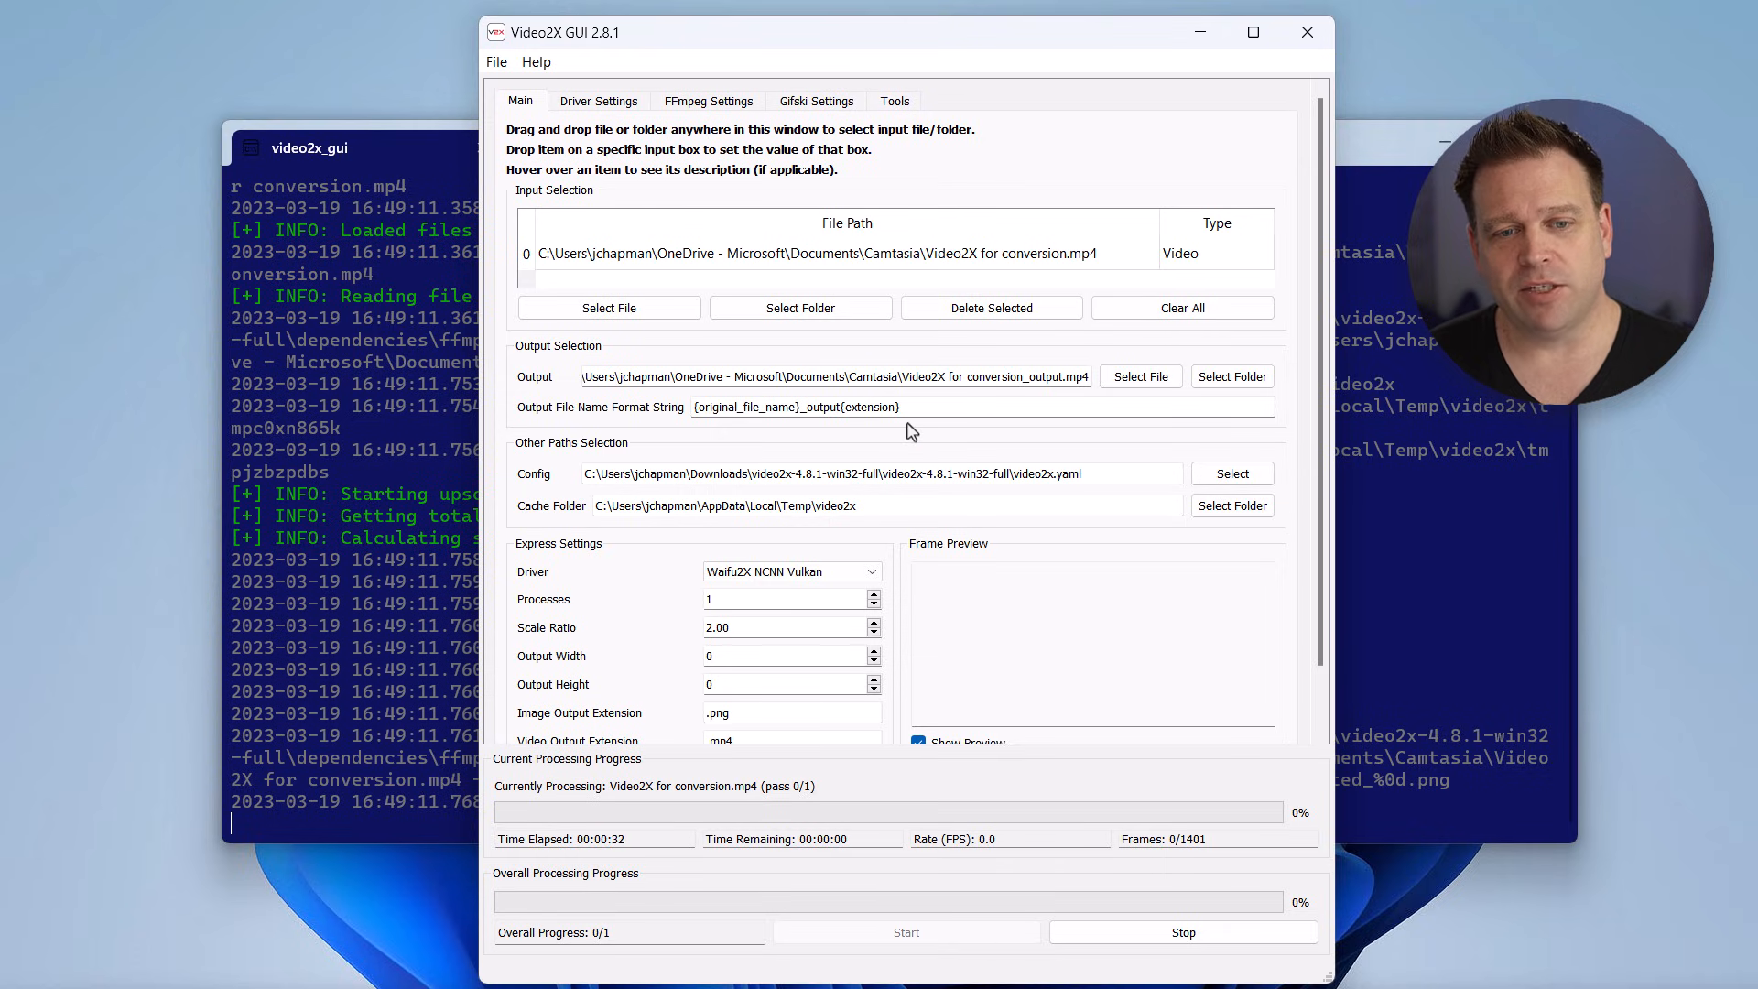
double_click(792, 508)
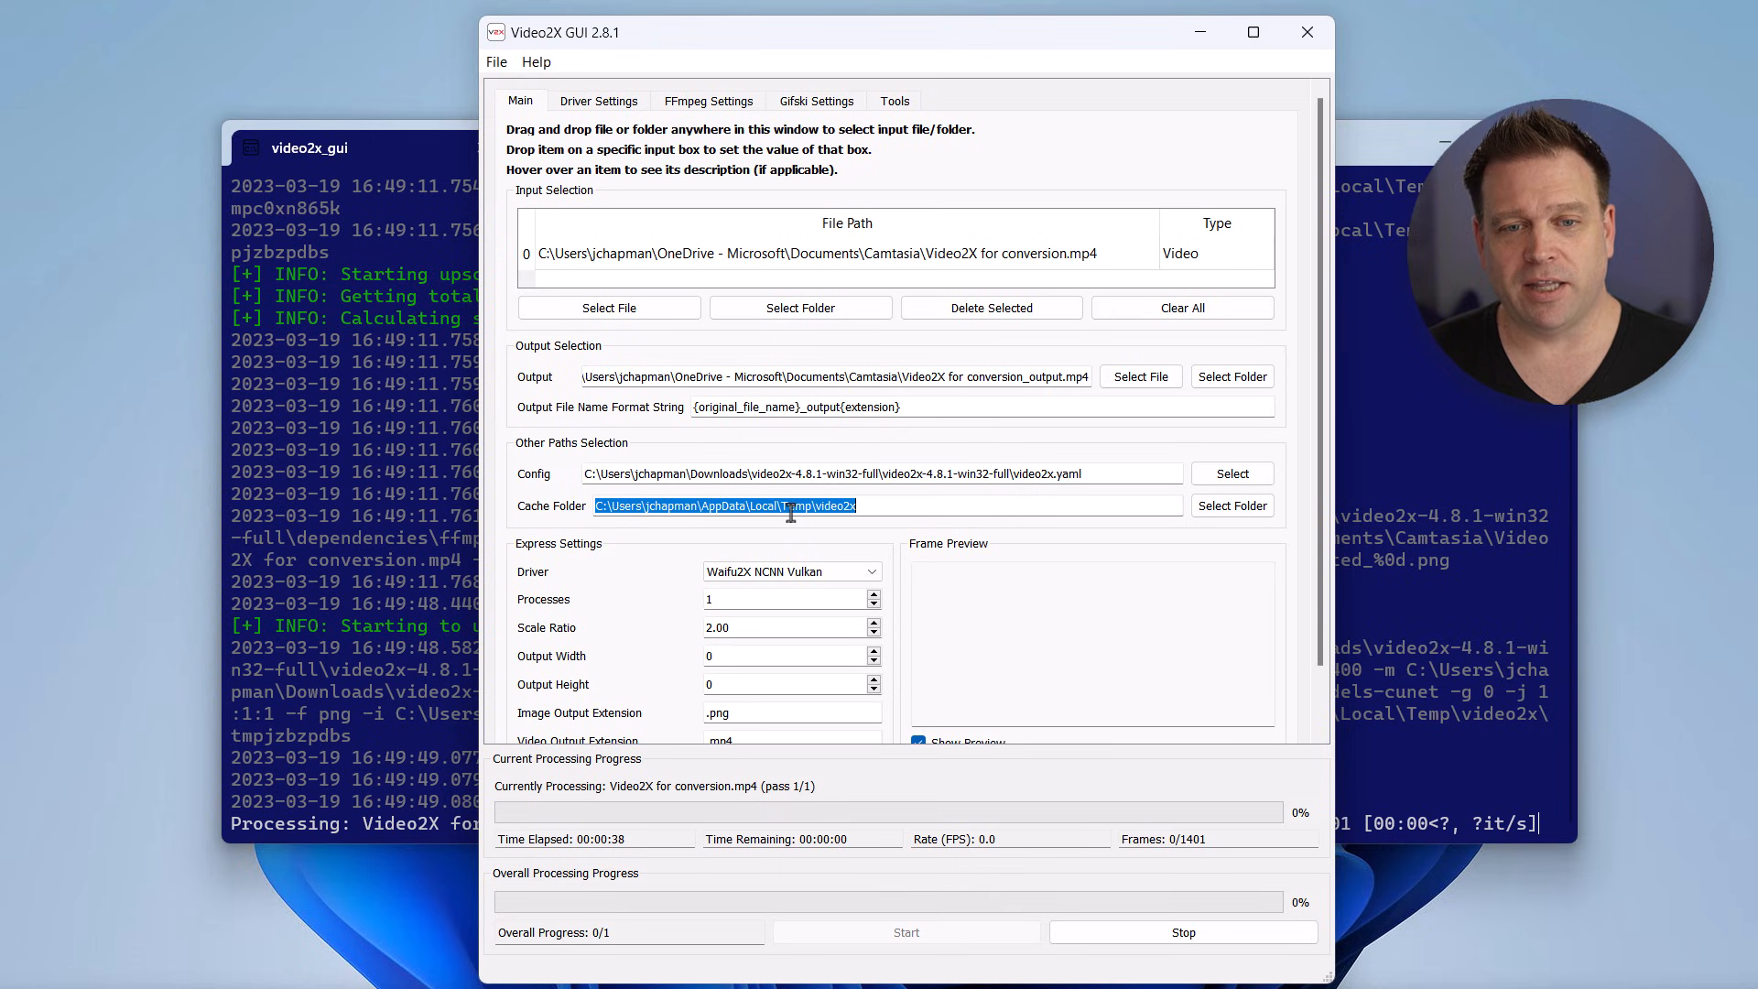
Navigate File Explorer to the pasted Video2X cache path and enter the tmpc0xn865k frames folder.
click(1199, 34)
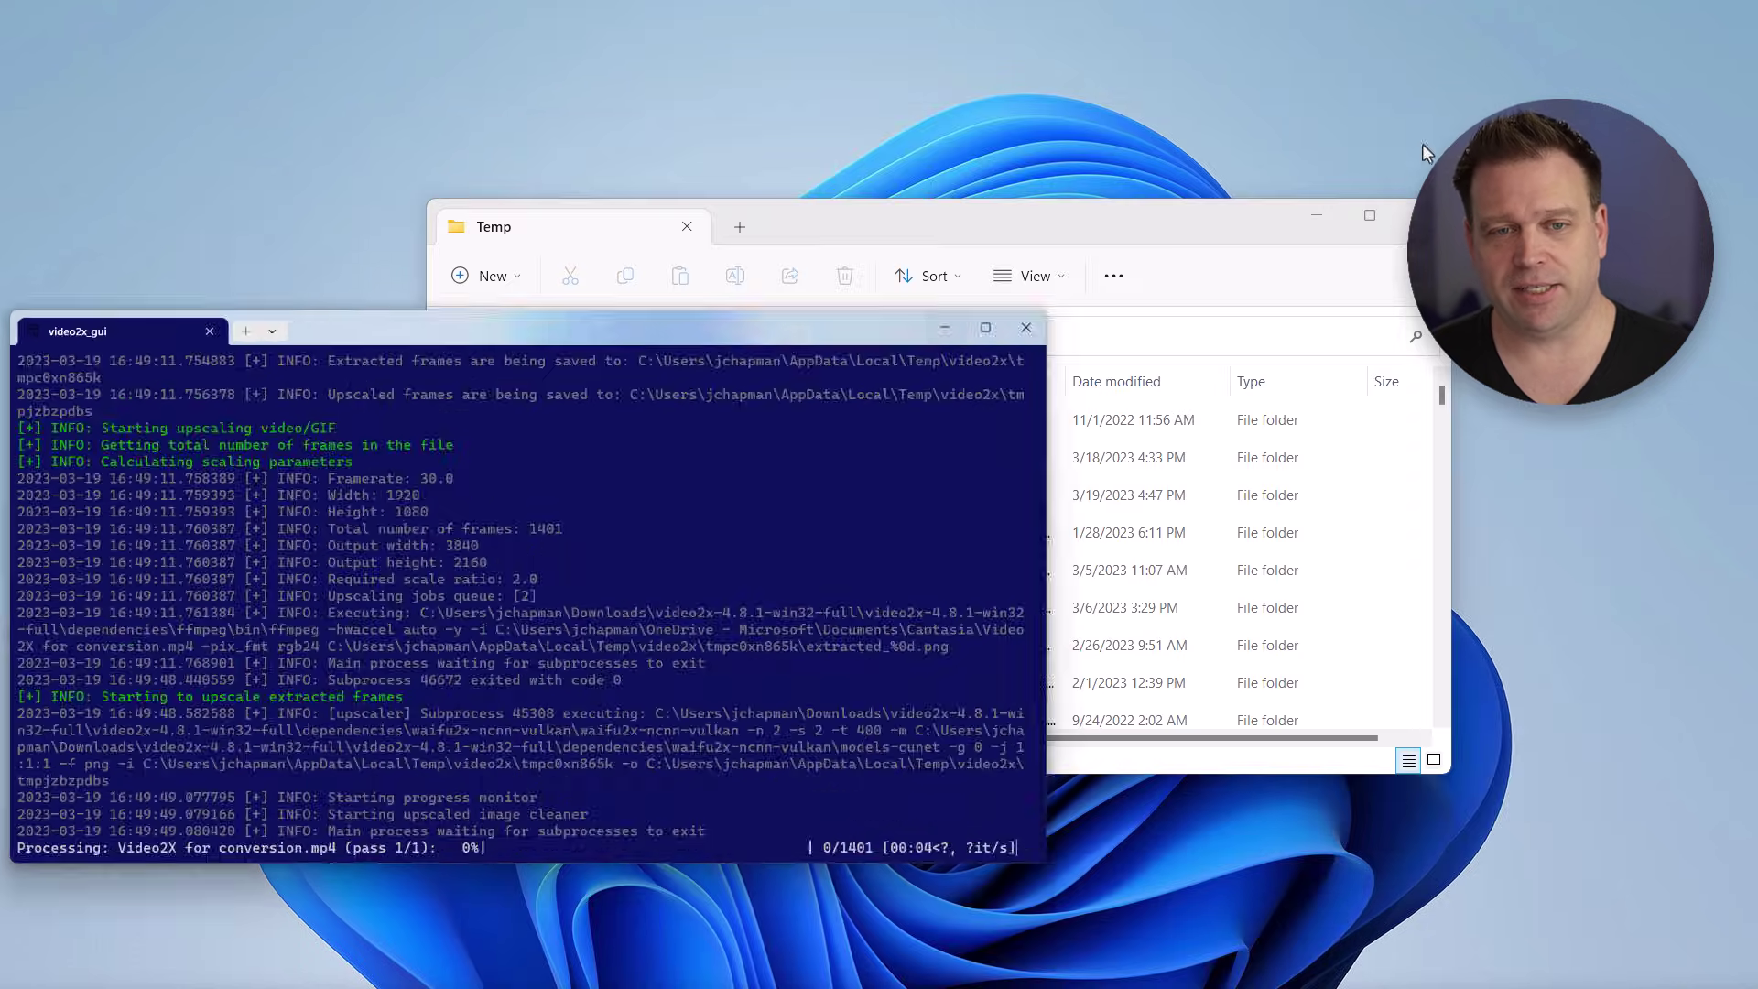
click(945, 328)
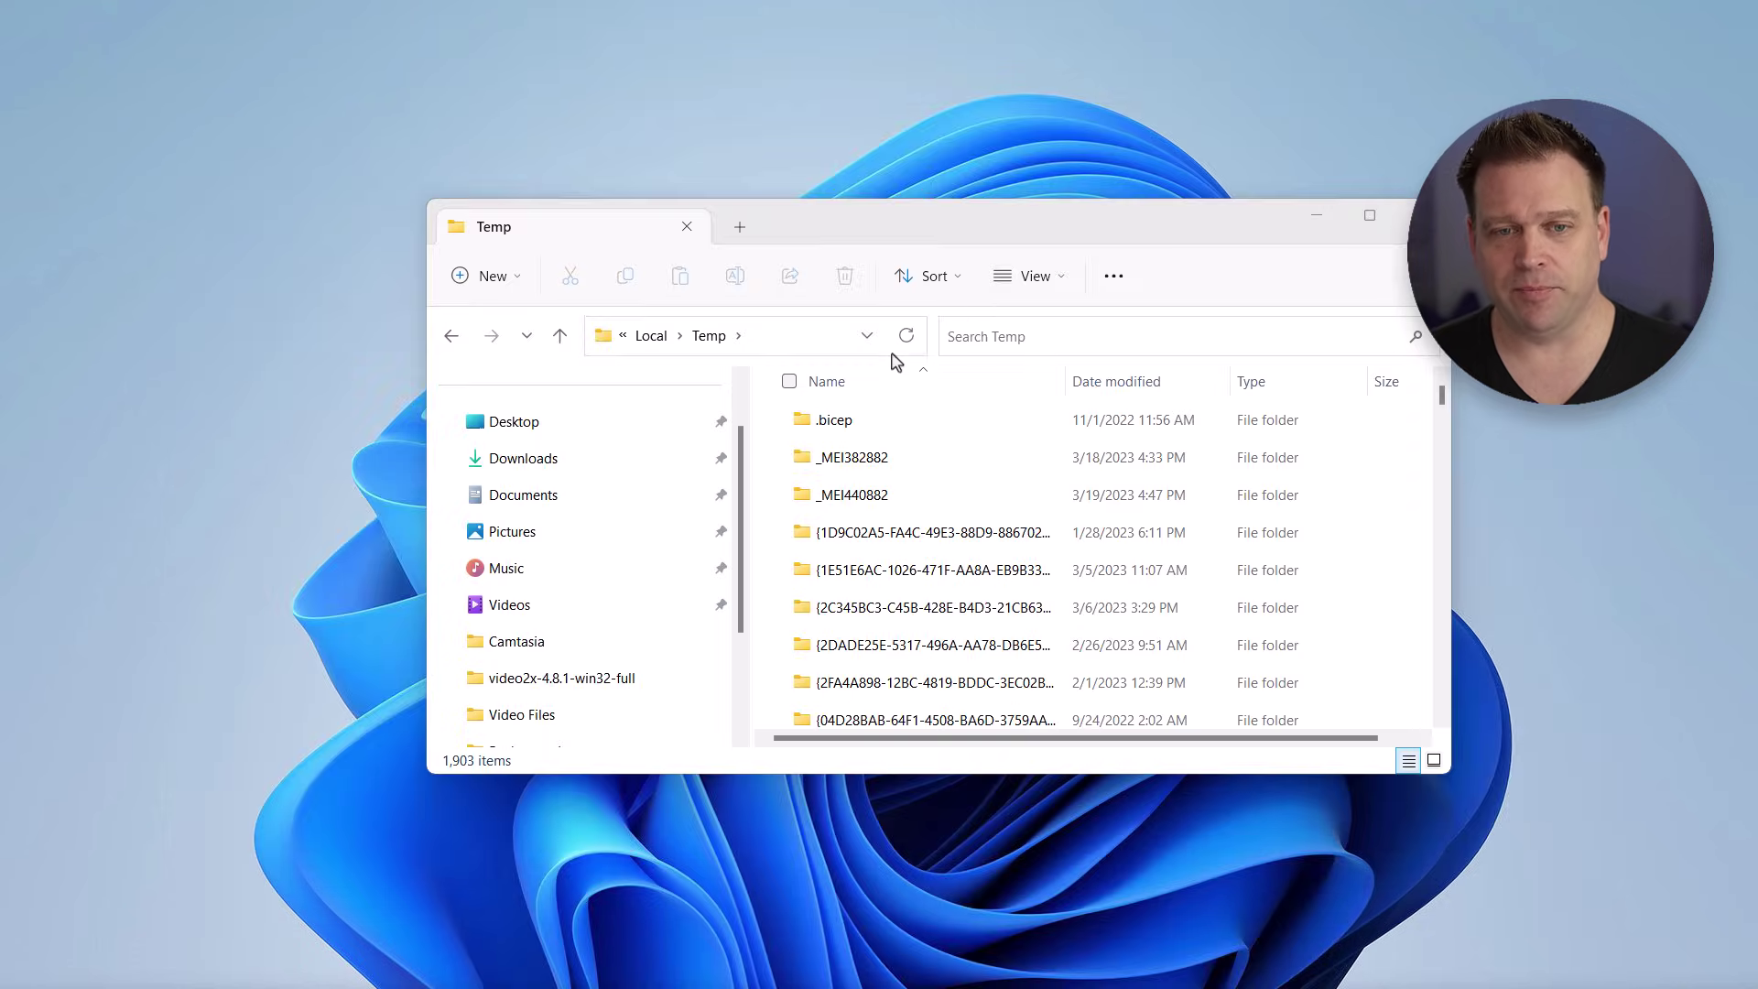
click(795, 337)
key(ctrl+v)
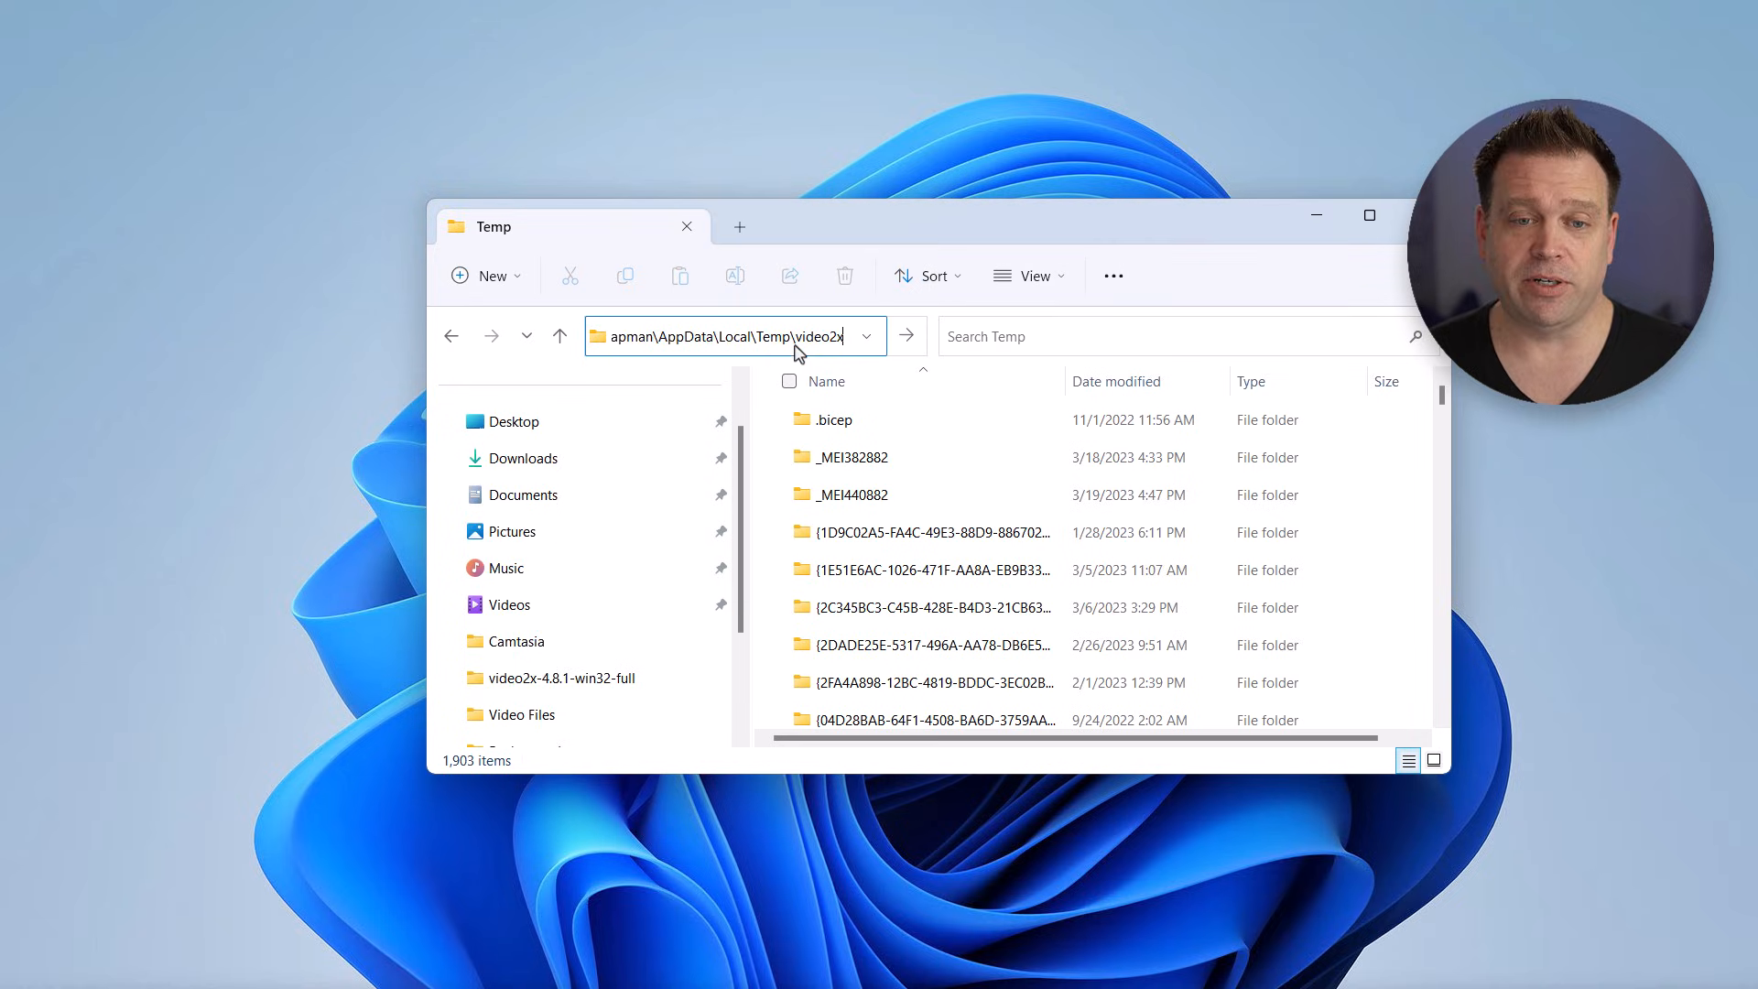
key(Return)
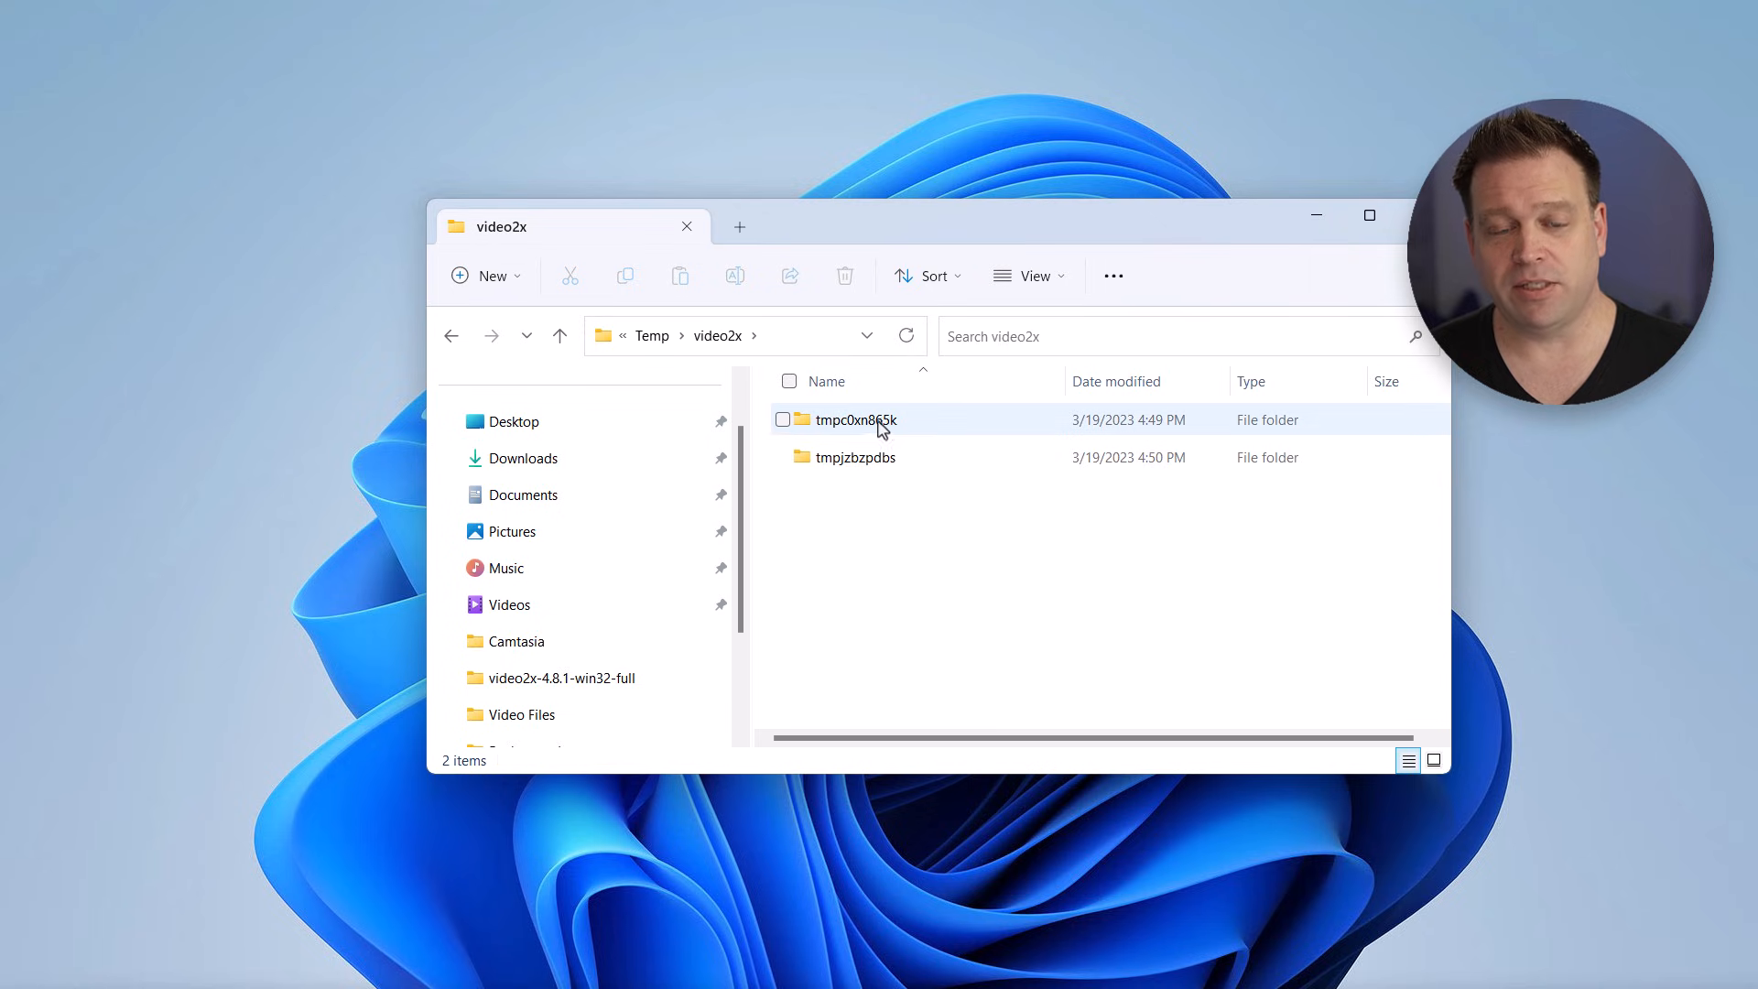
click(870, 421)
double_click(869, 421)
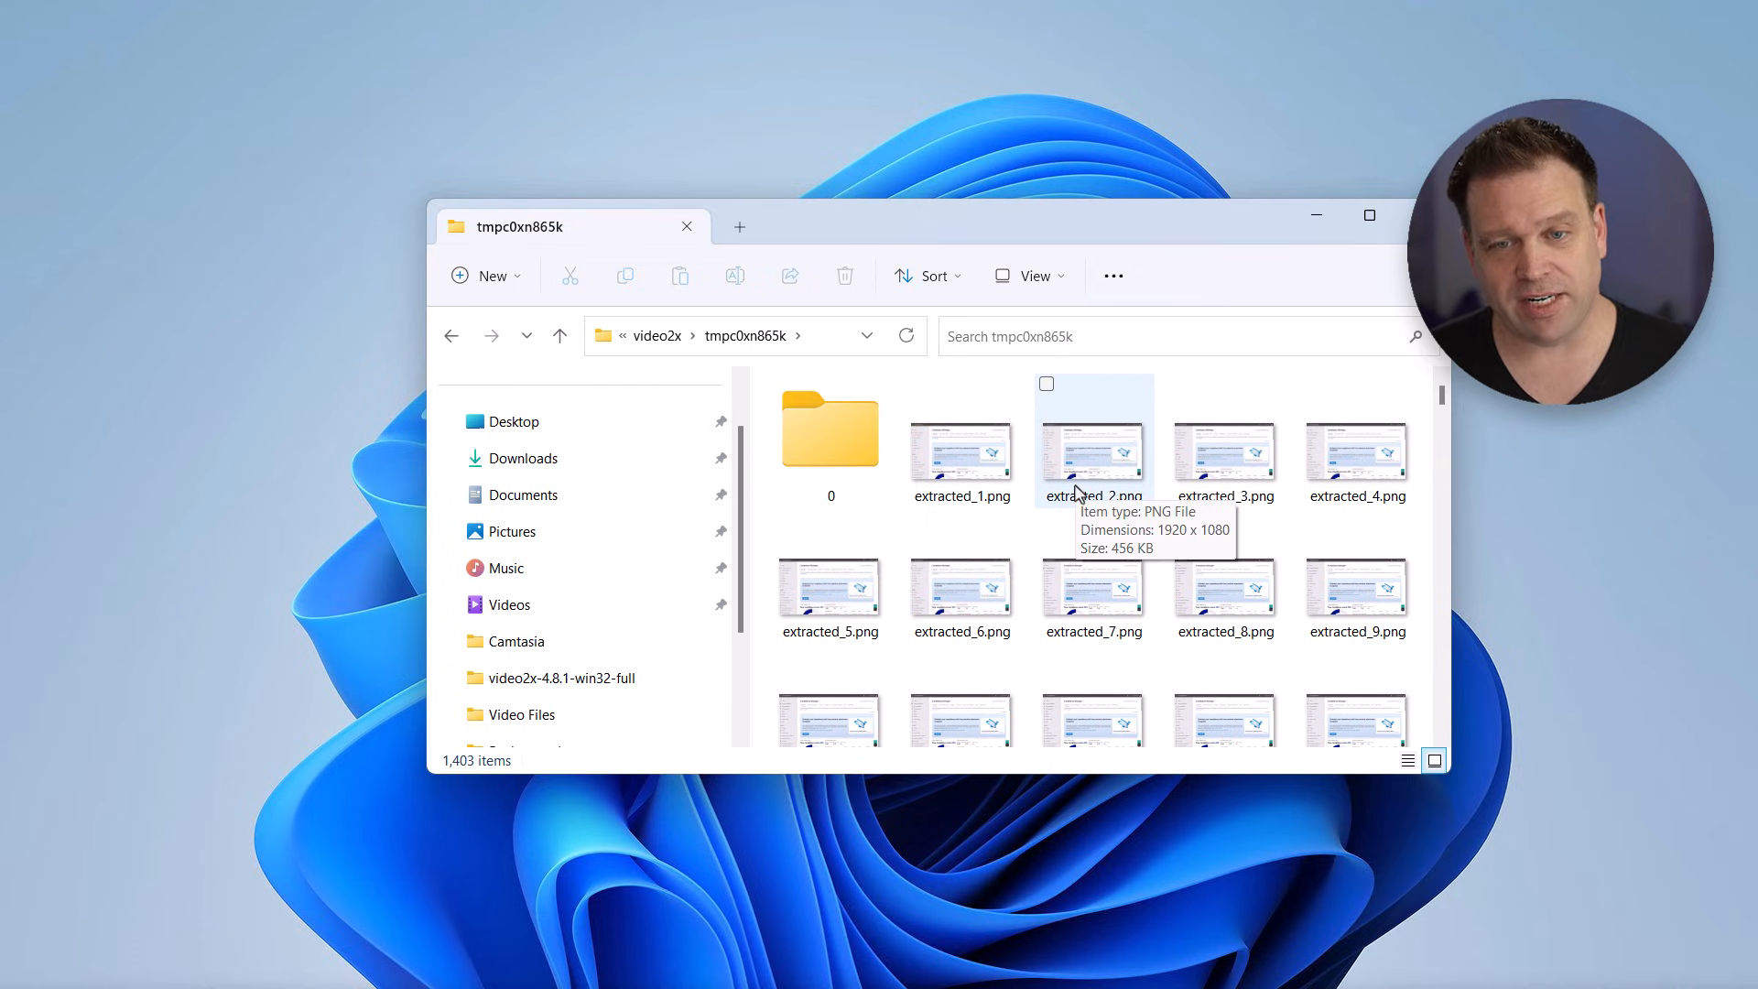
scroll(1168, 578, down, 1)
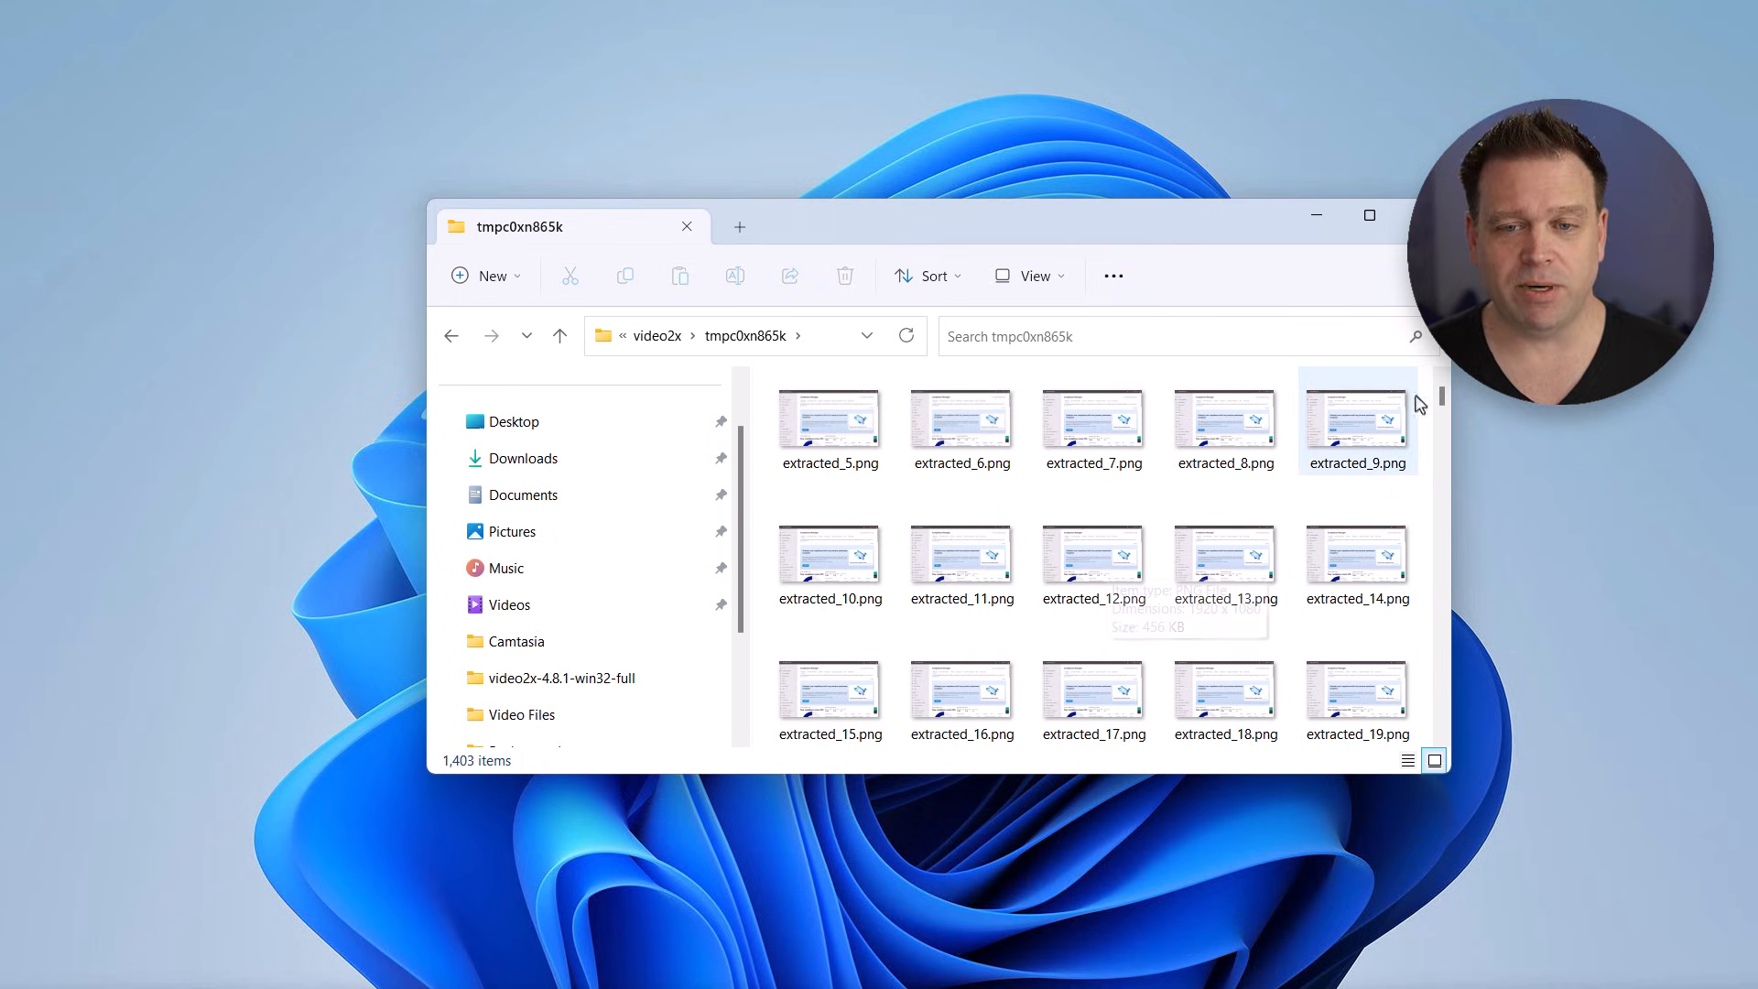
drag(1447, 394, 1450, 481)
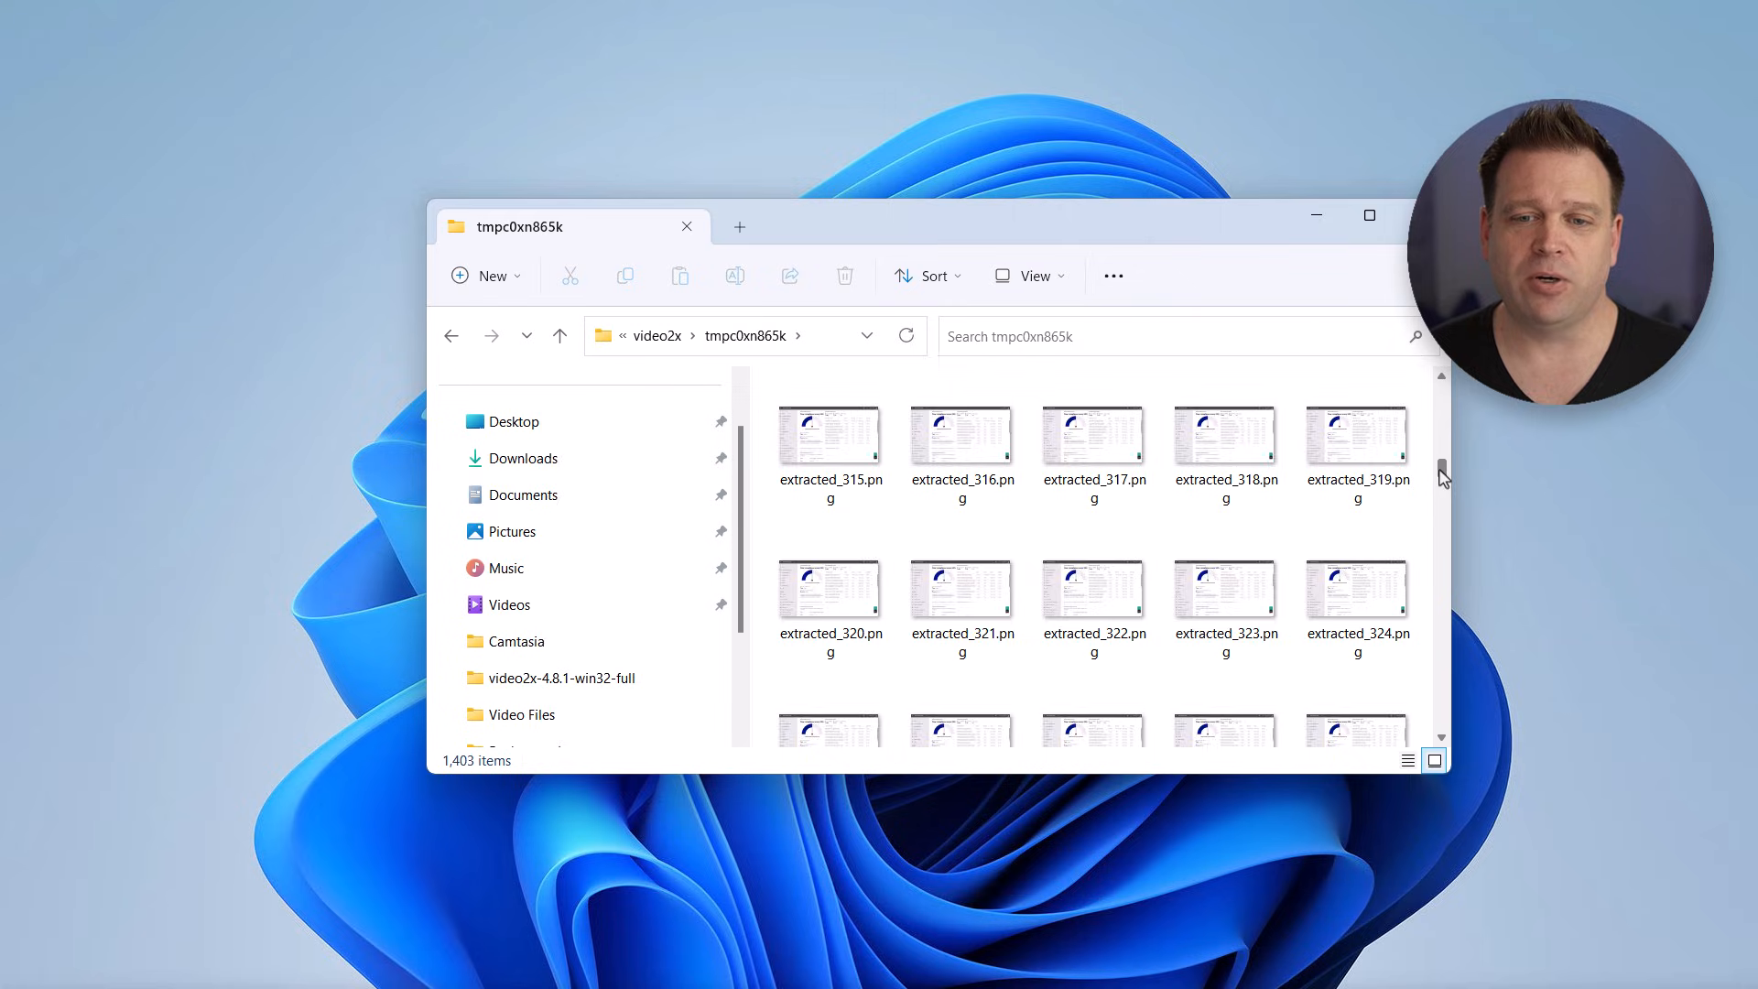
drag(1450, 482, 1443, 722)
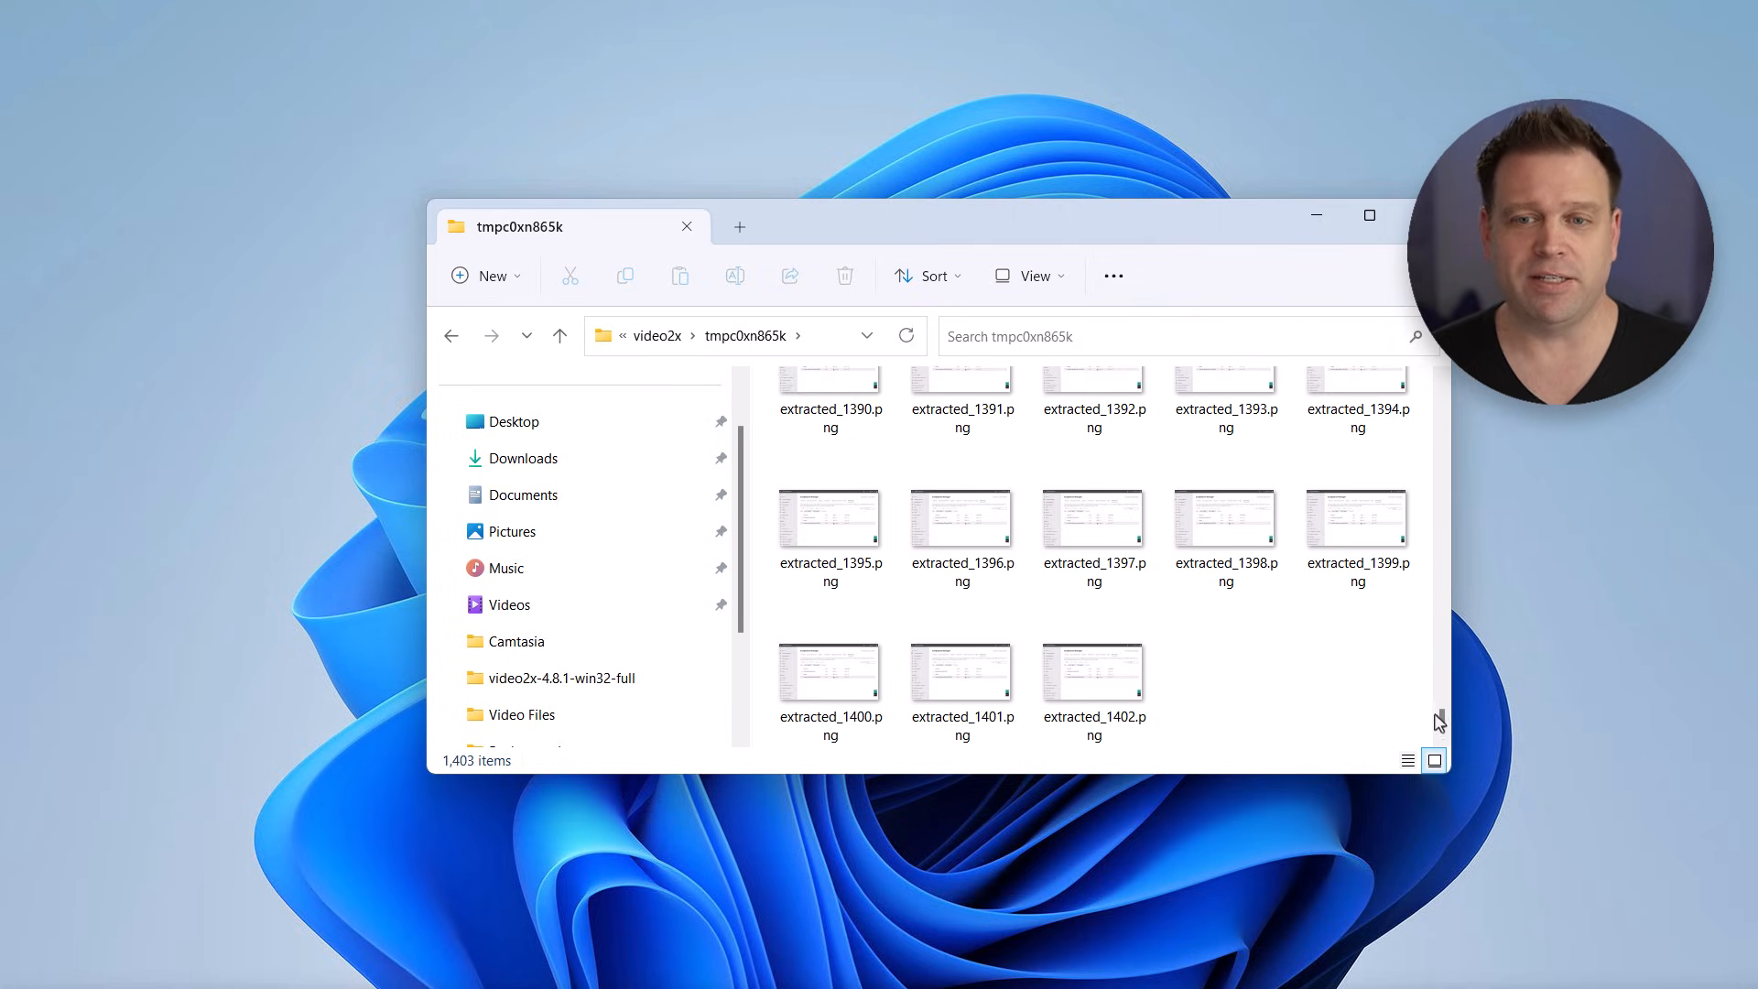
drag(1444, 722, 1447, 374)
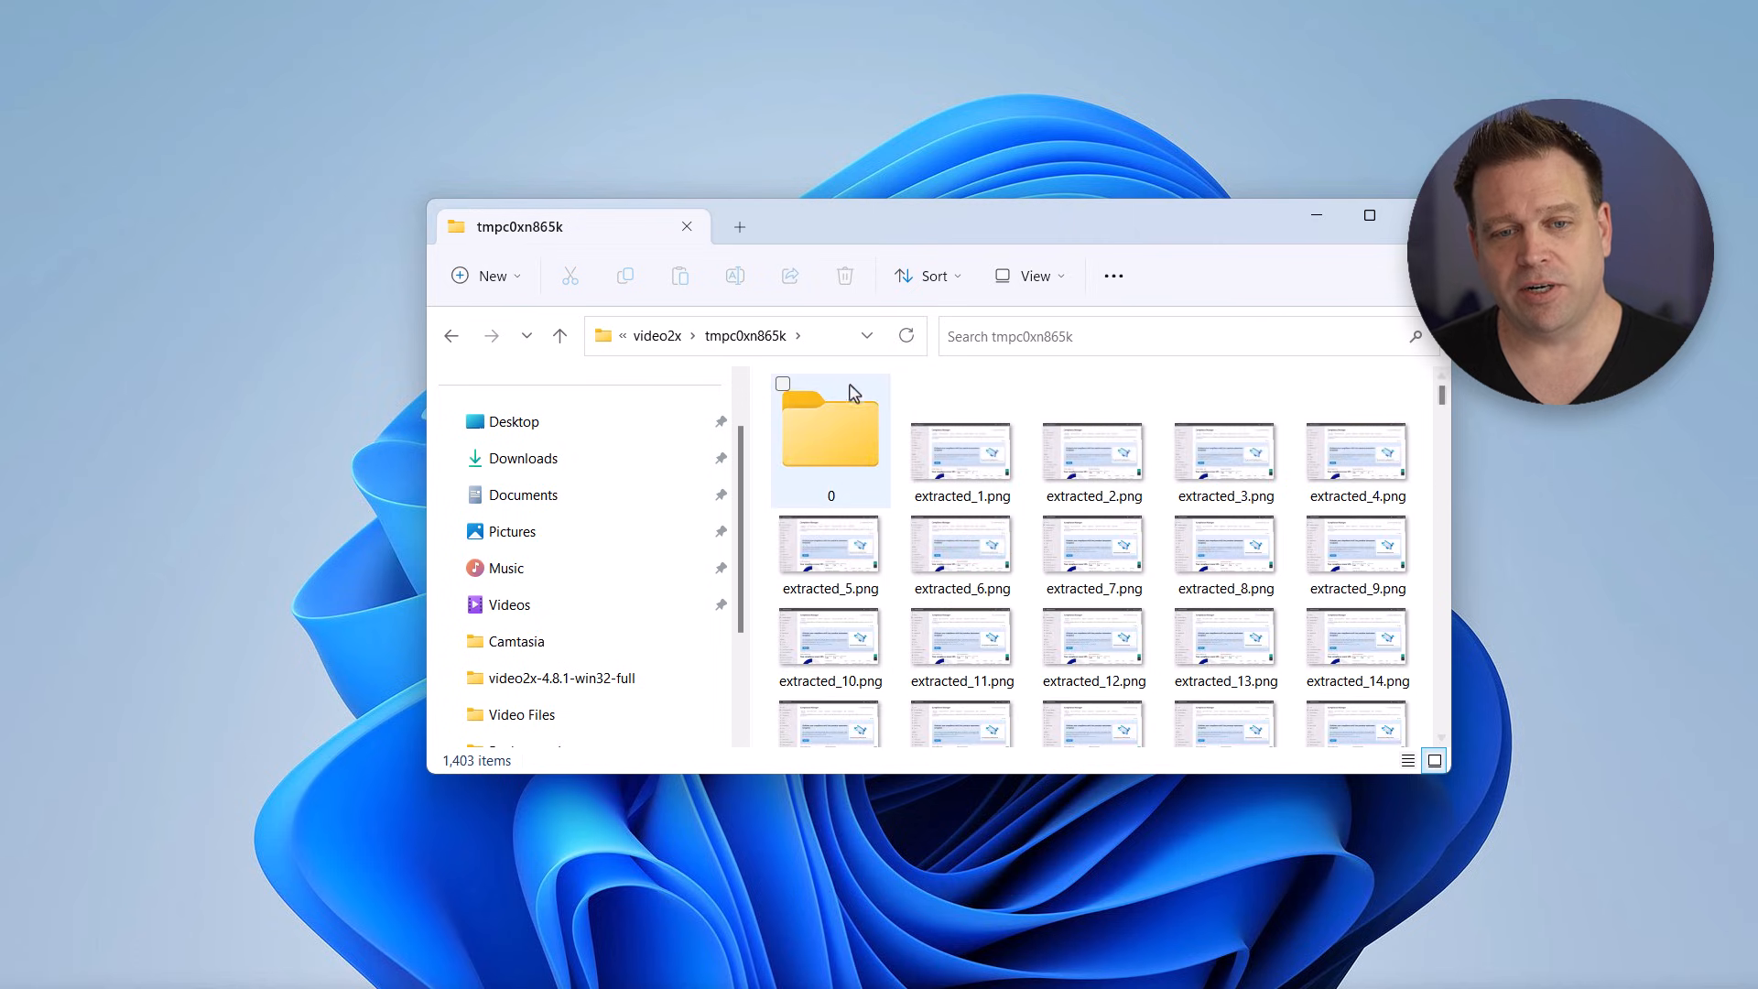
Go back up to video2x and enter the tmpjzbzpdbs folder of upscaled frames.
click(657, 335)
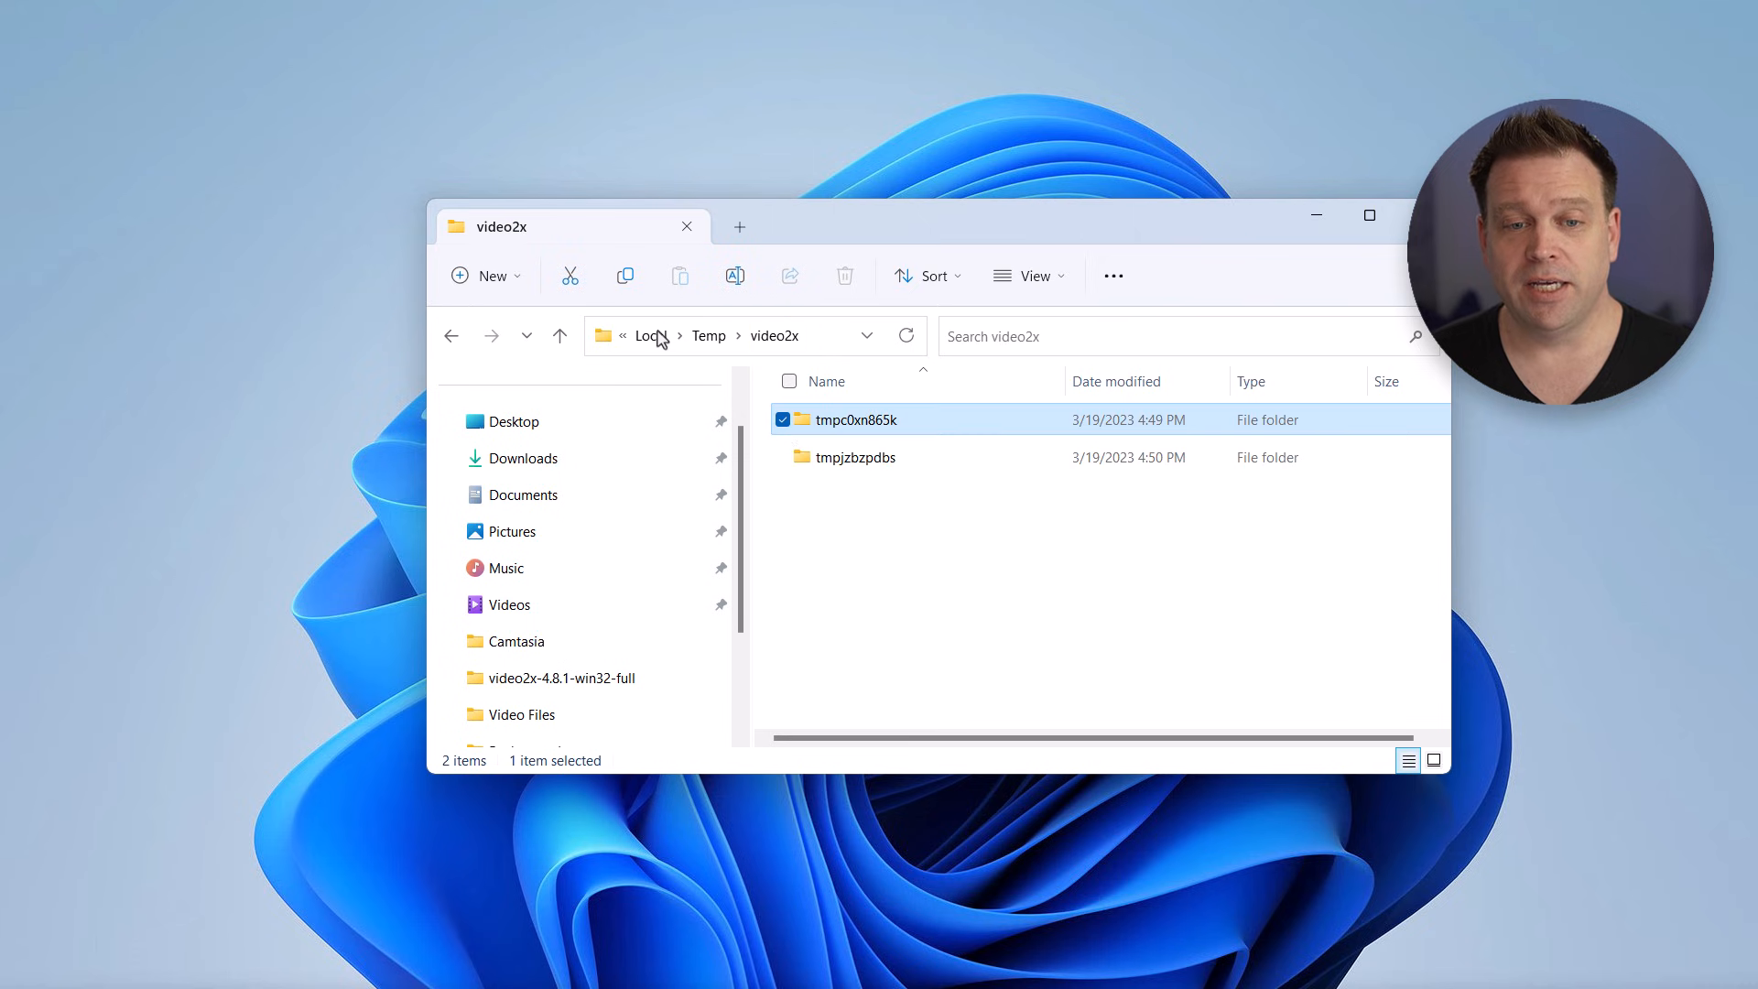
double_click(850, 462)
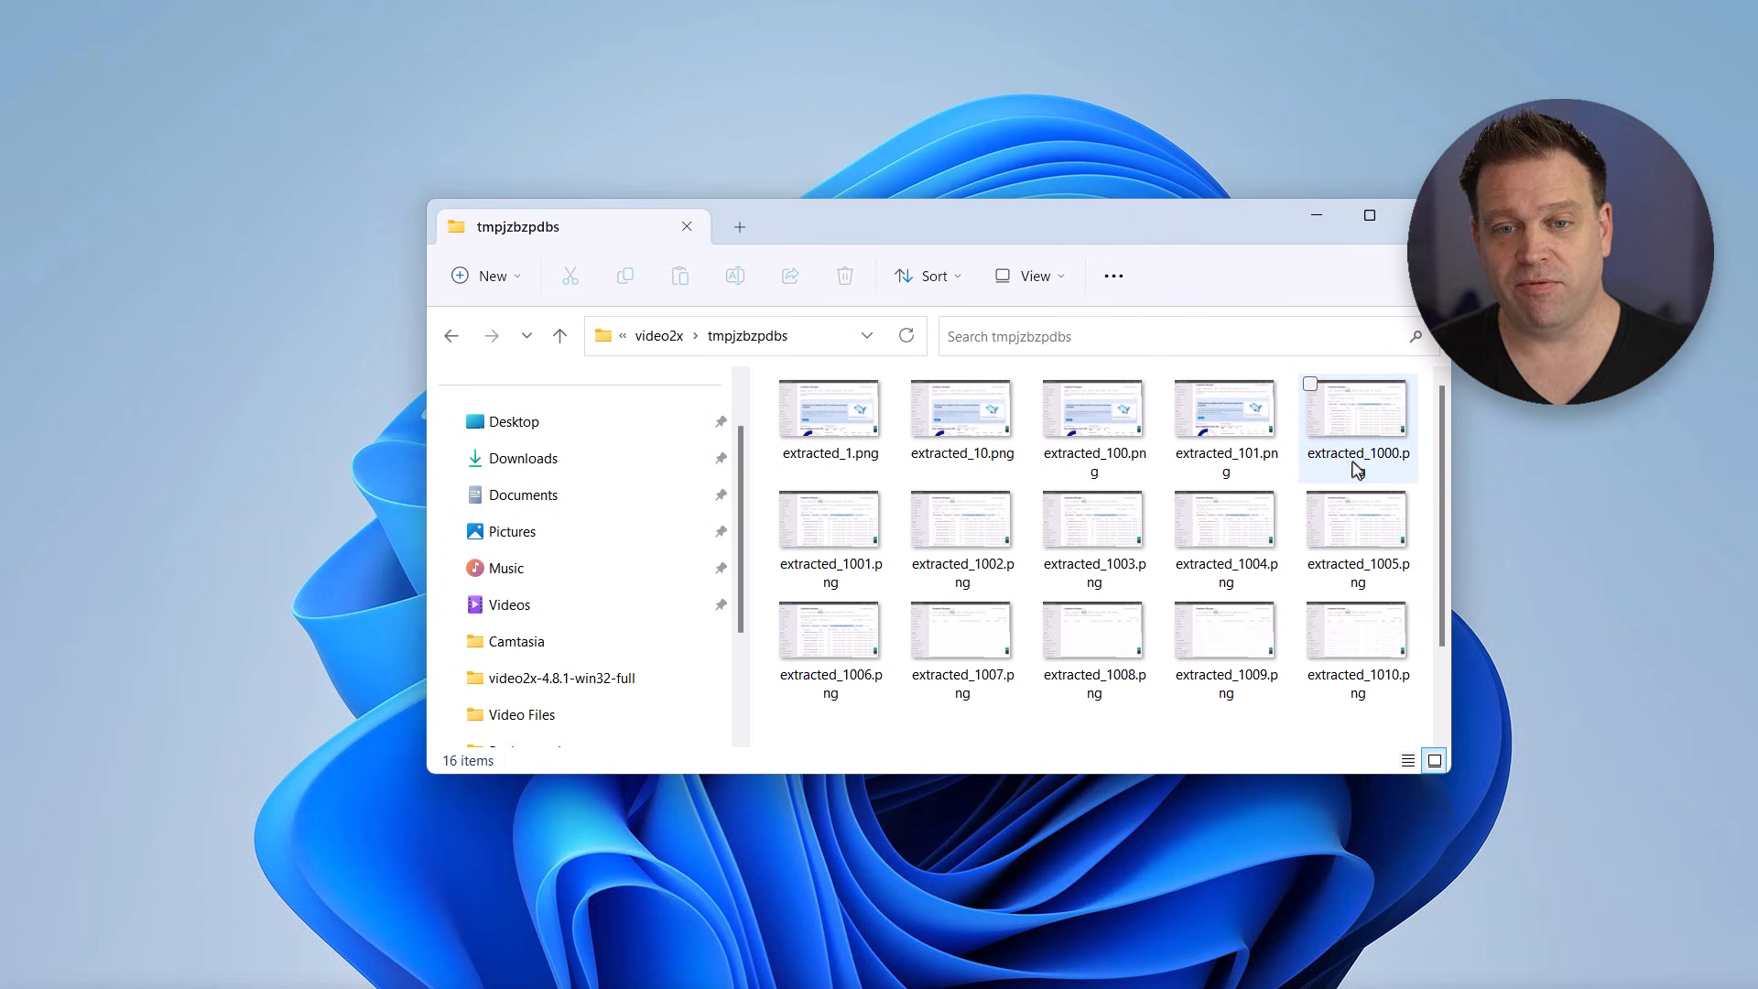
drag(1446, 461, 1454, 572)
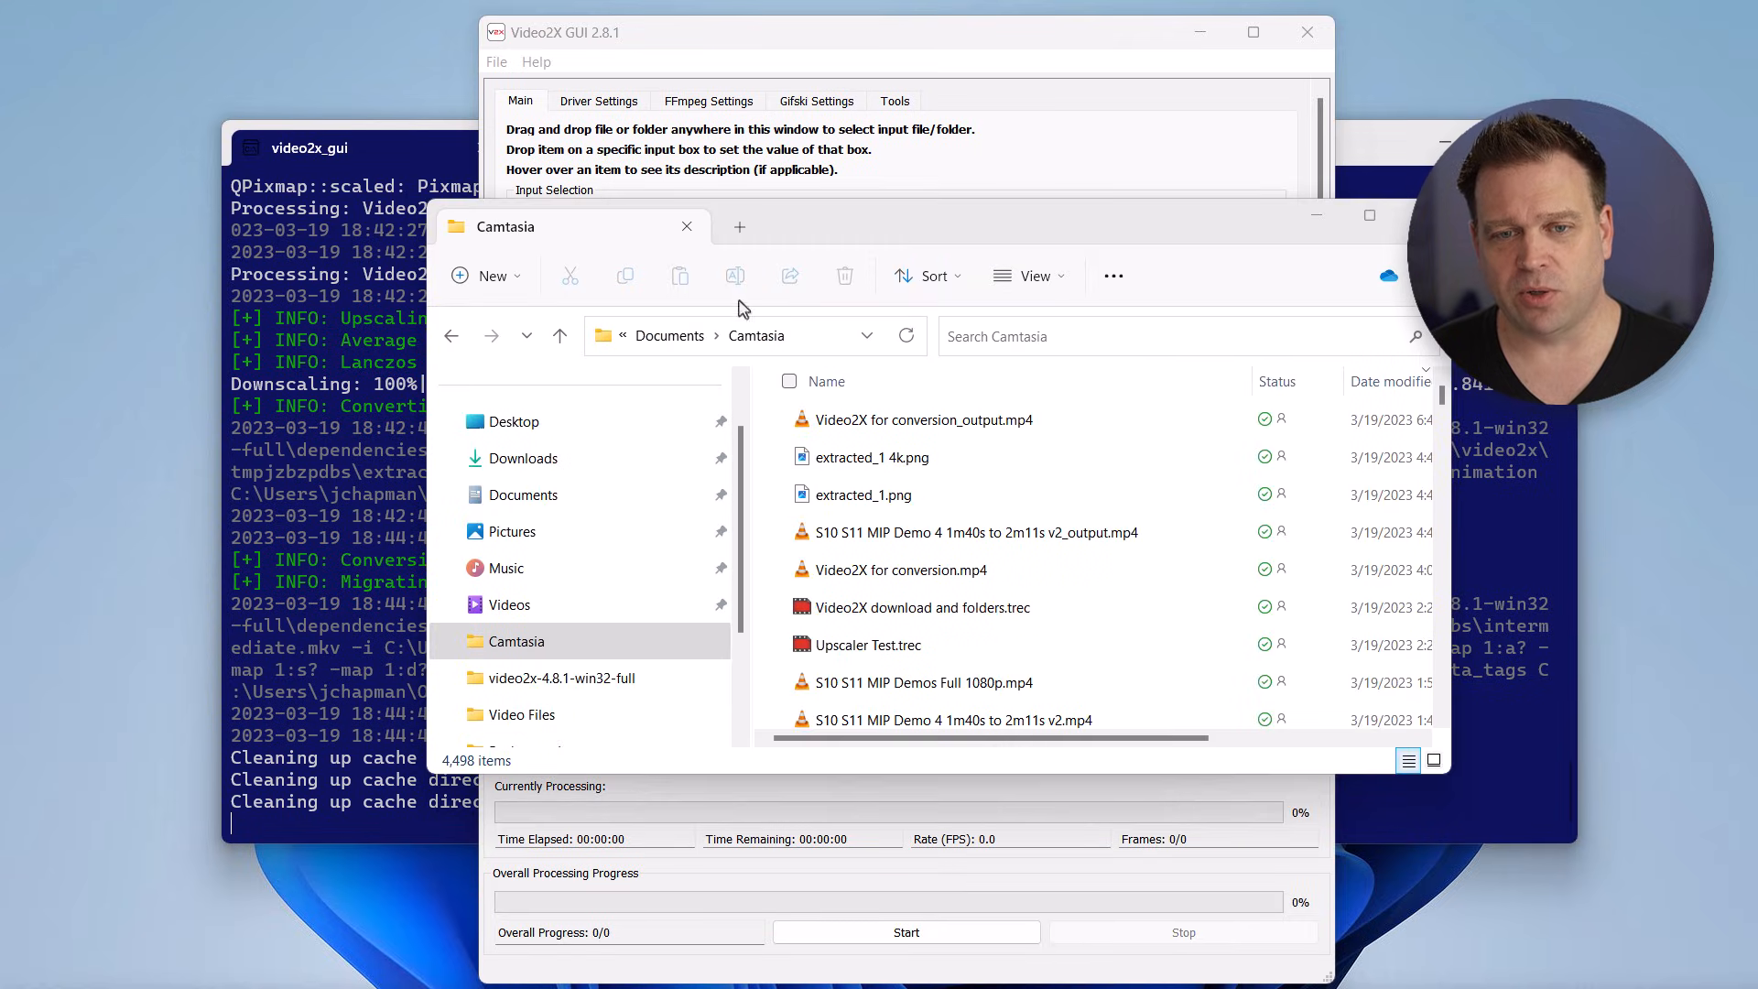
Play Video2X for conversion_output.mp4 from the Camtasia folder in VLC.
double_click(1019, 428)
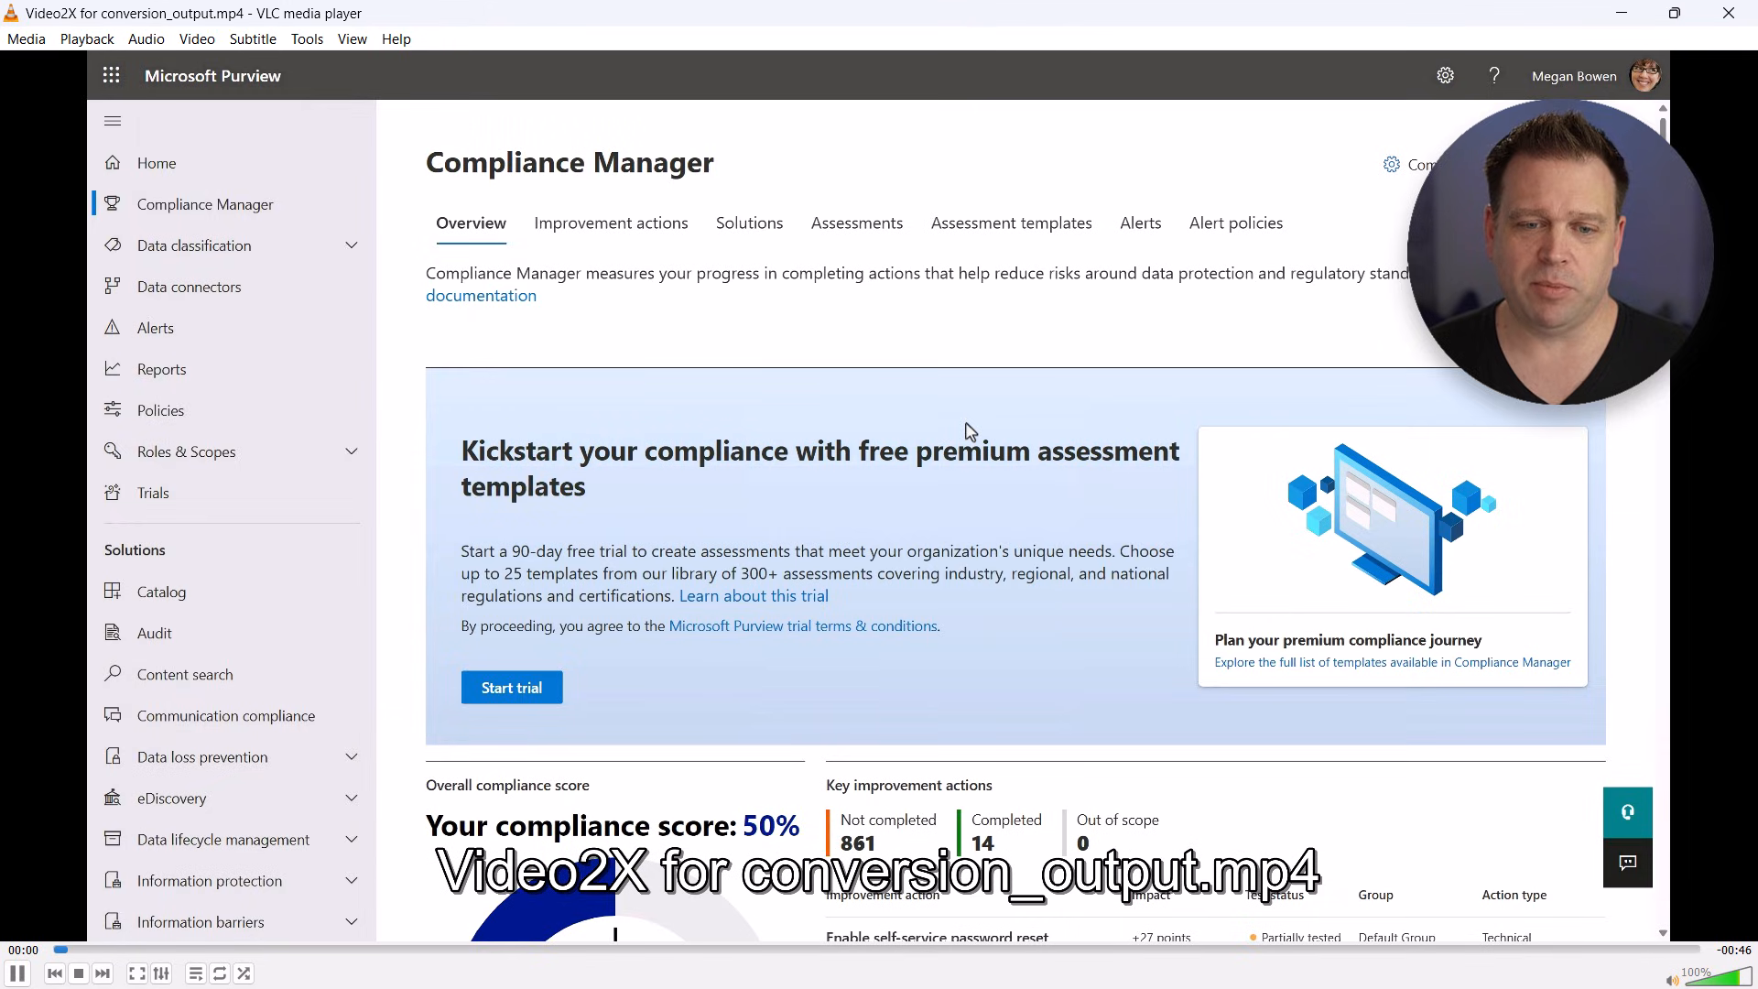